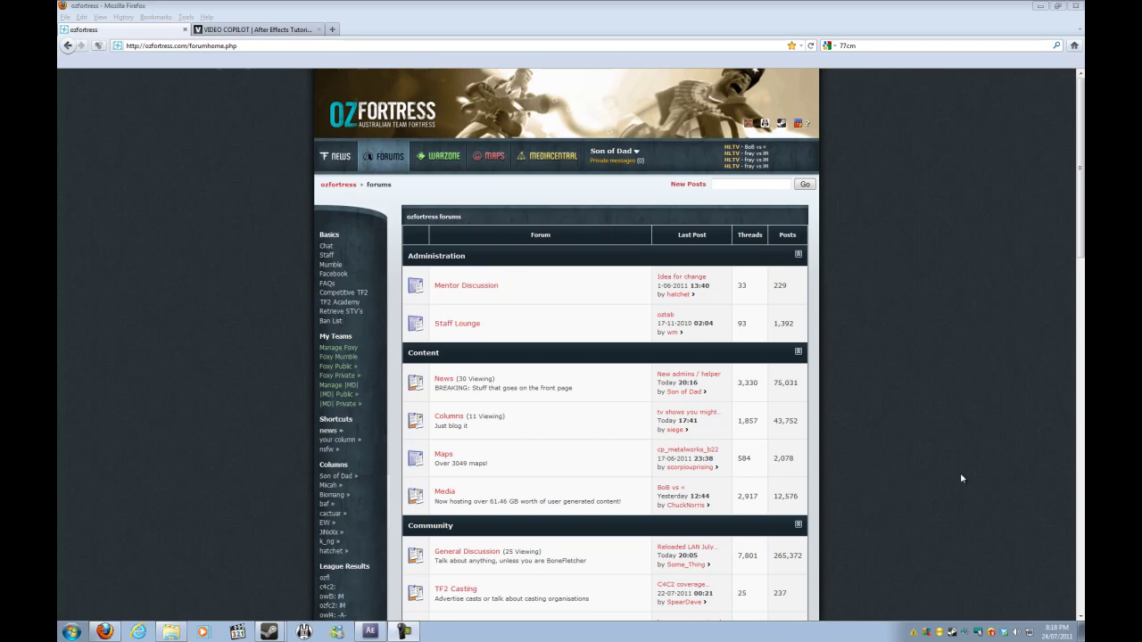
pyautogui.click(371, 631)
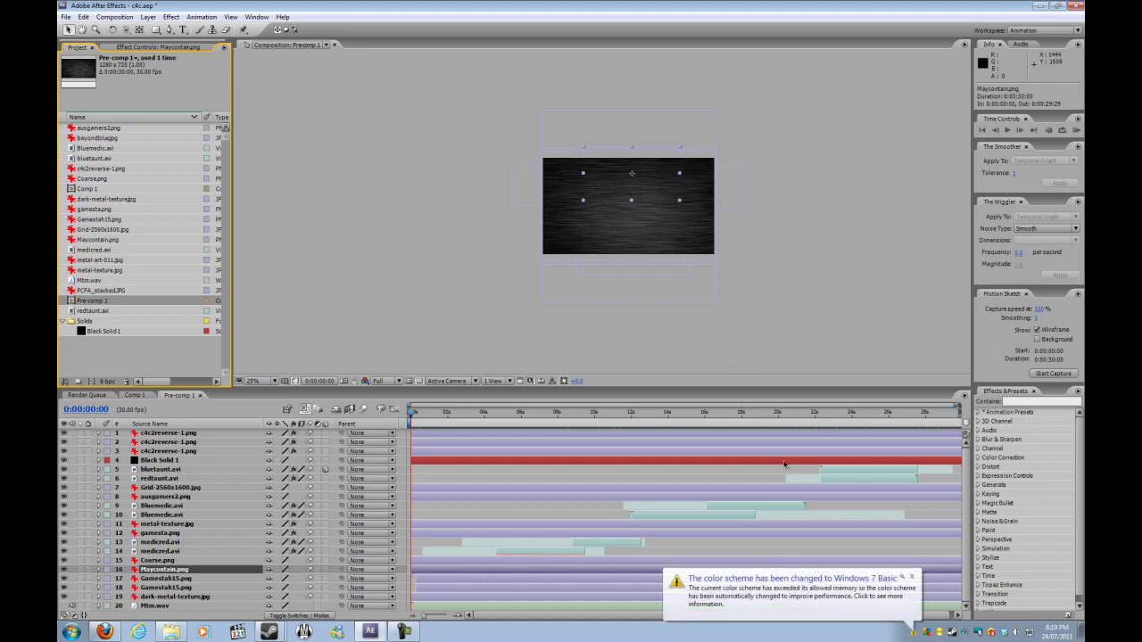
pyautogui.click(911, 577)
pyautogui.click(754, 270)
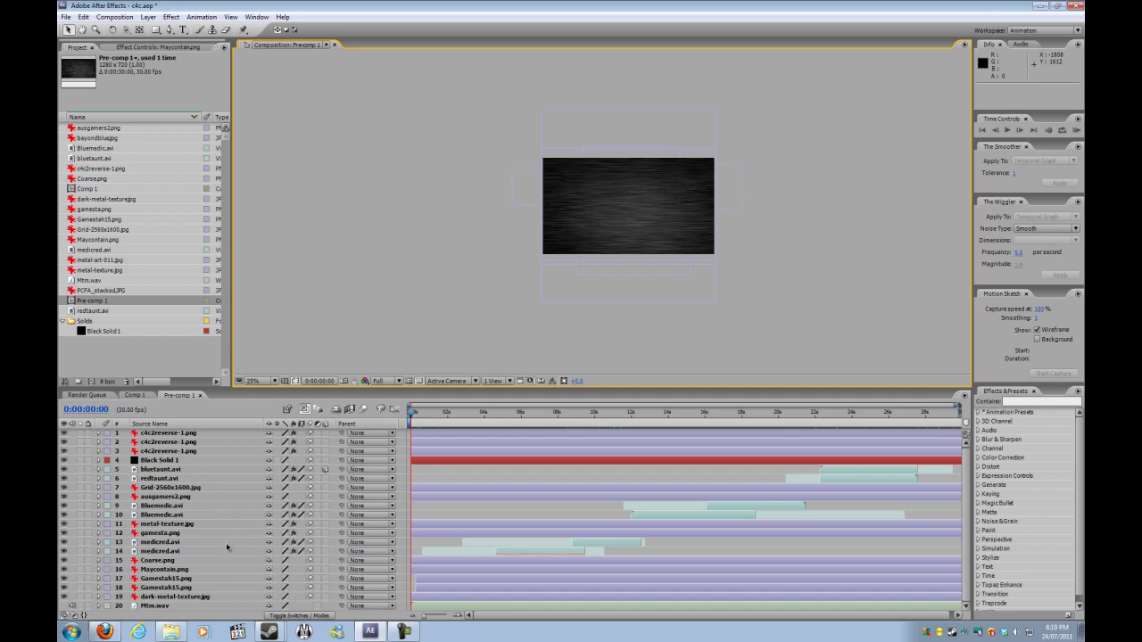
# - Play C4C.mp4 from C:\ffmpeg\movie in Media Player Classic
pyautogui.click(171, 632)
pyautogui.click(392, 396)
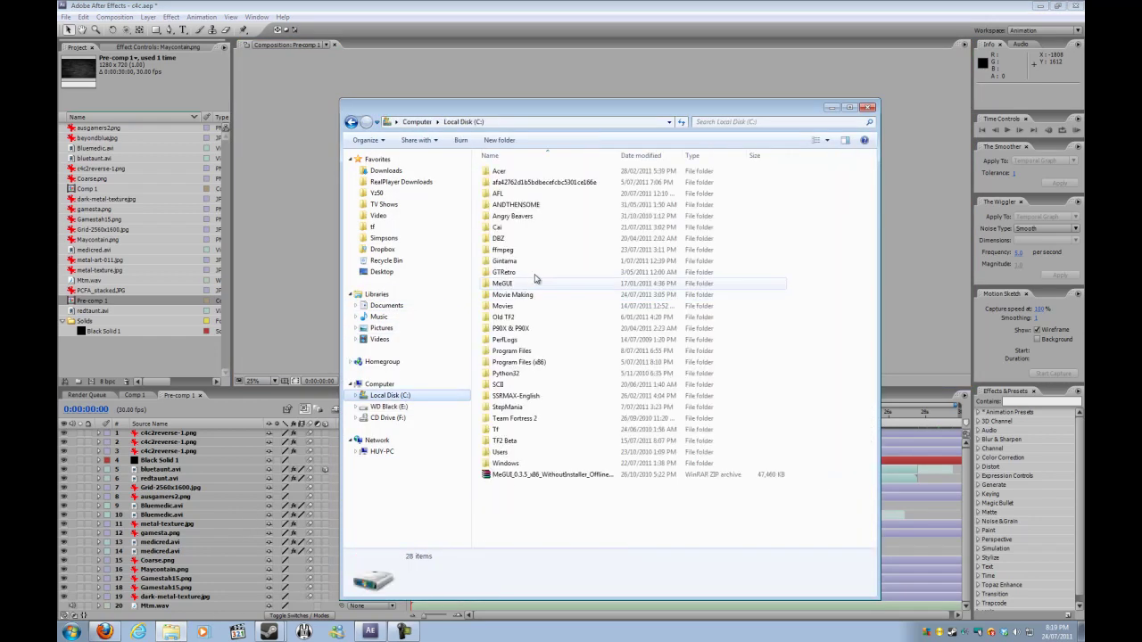
pyautogui.click(523, 252)
pyautogui.doubleClick(523, 251)
pyautogui.doubleClick(620, 192)
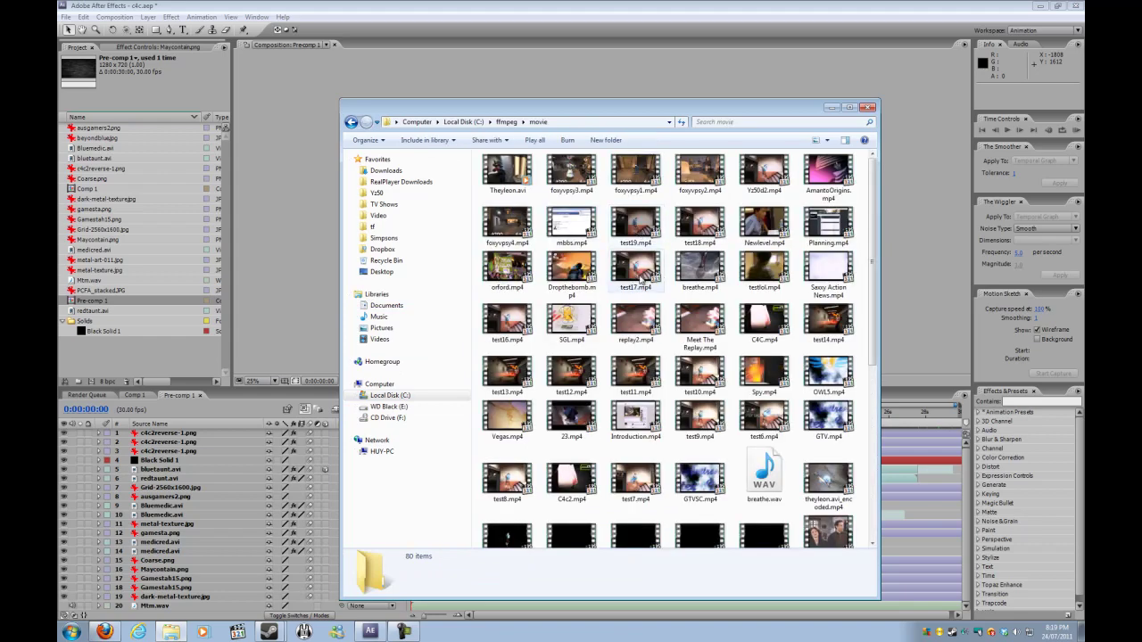
pyautogui.click(769, 328)
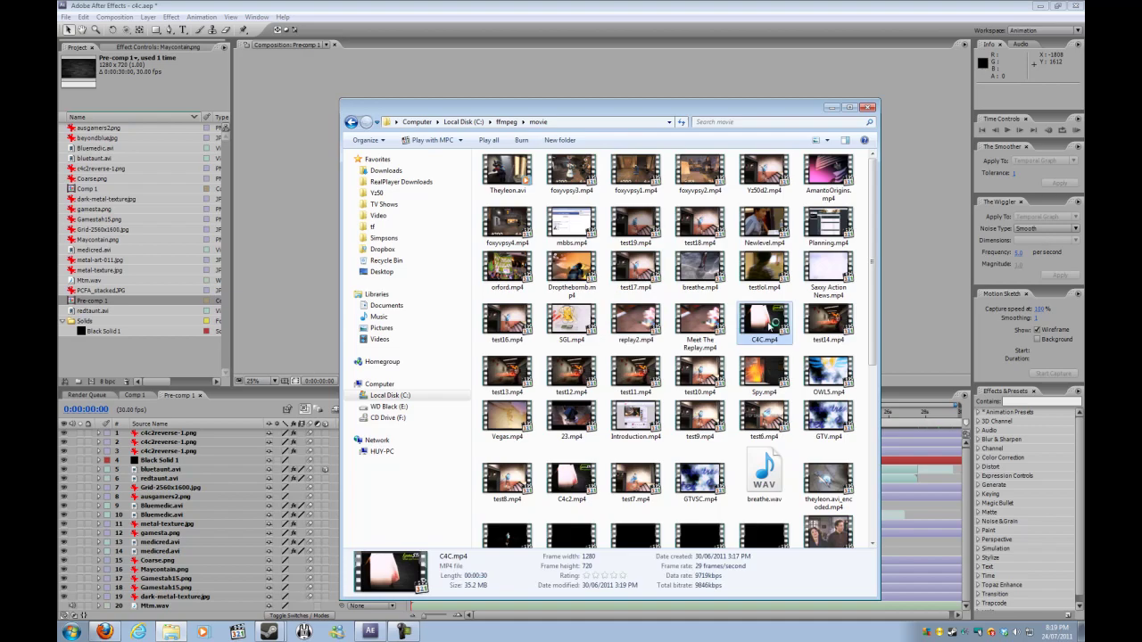
pyautogui.doubleClick(769, 327)
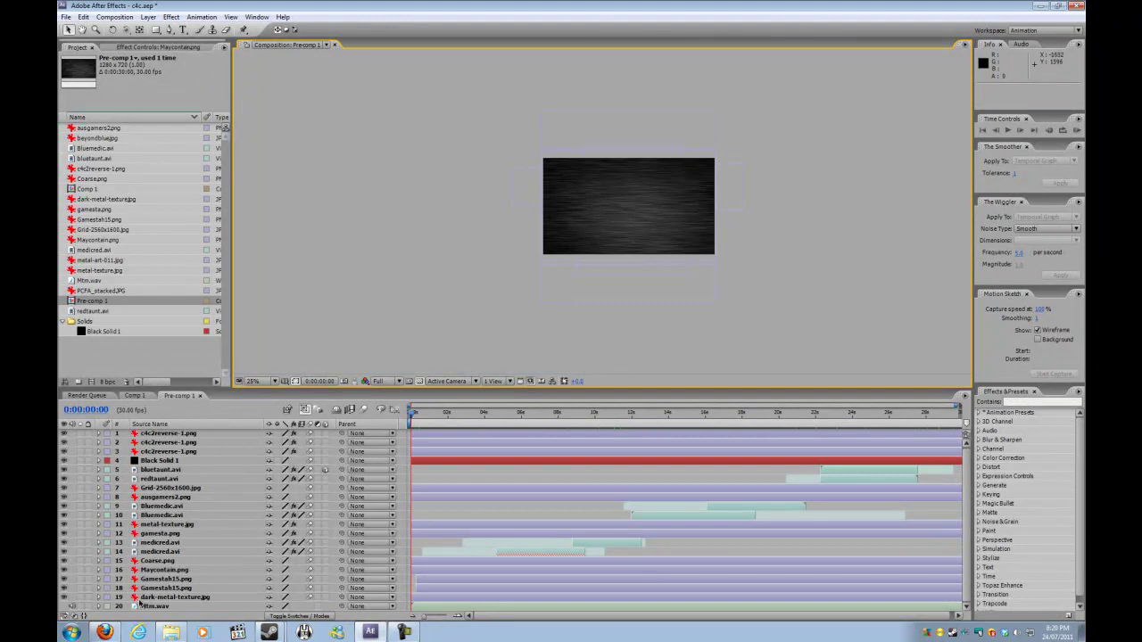
# - Bring Firefox forward and browse the Video Copilot home page
pyautogui.moveTo(123, 630)
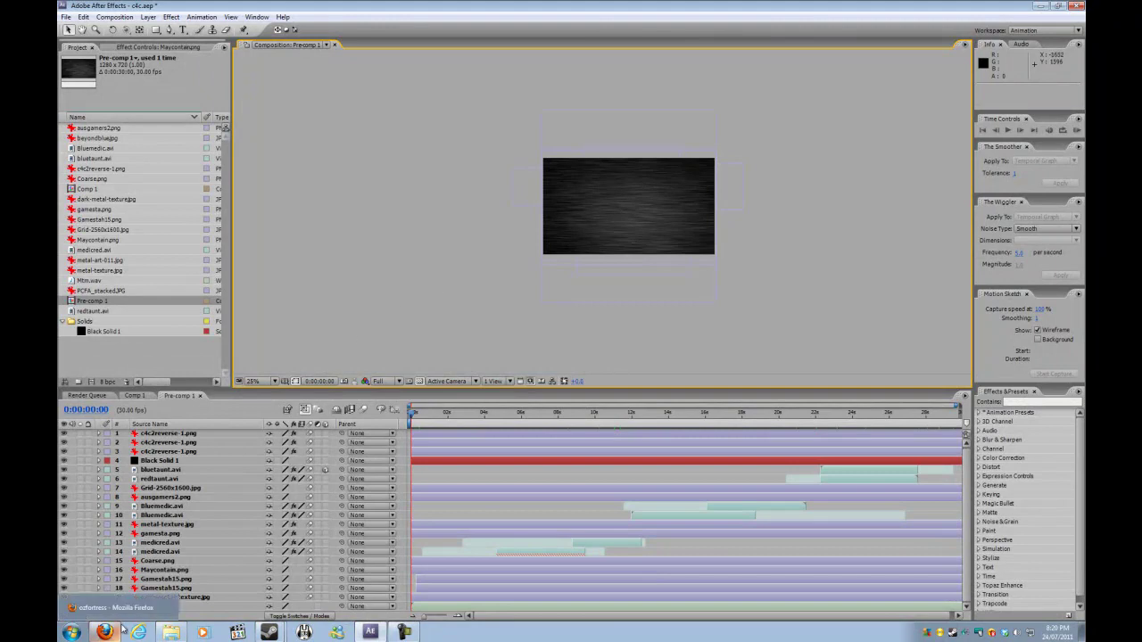
pyautogui.click(125, 609)
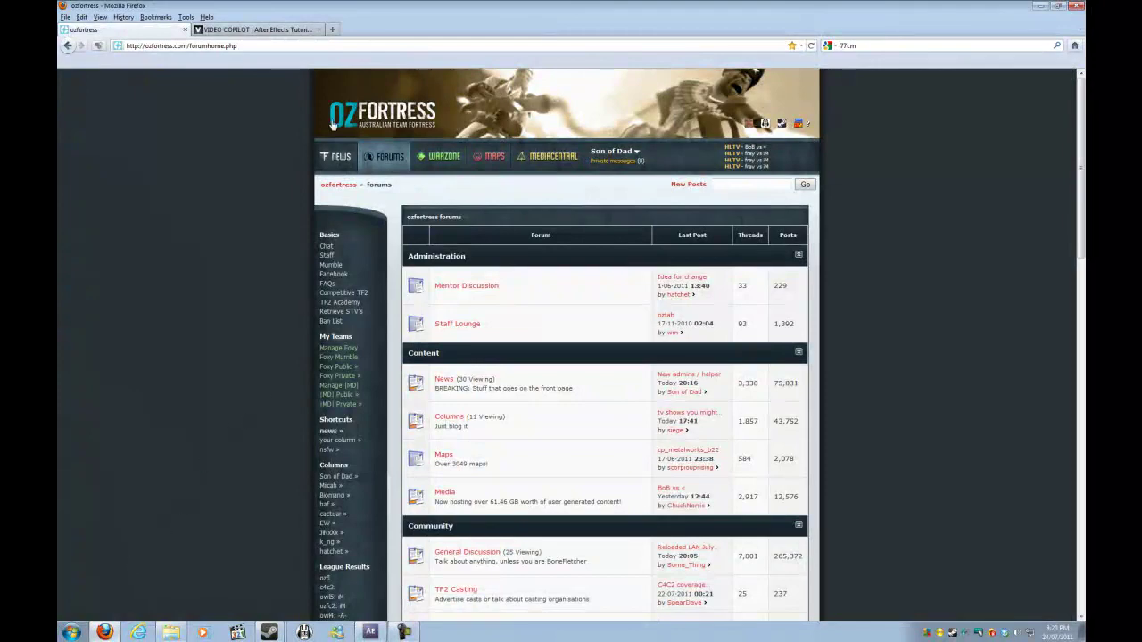
pyautogui.click(282, 30)
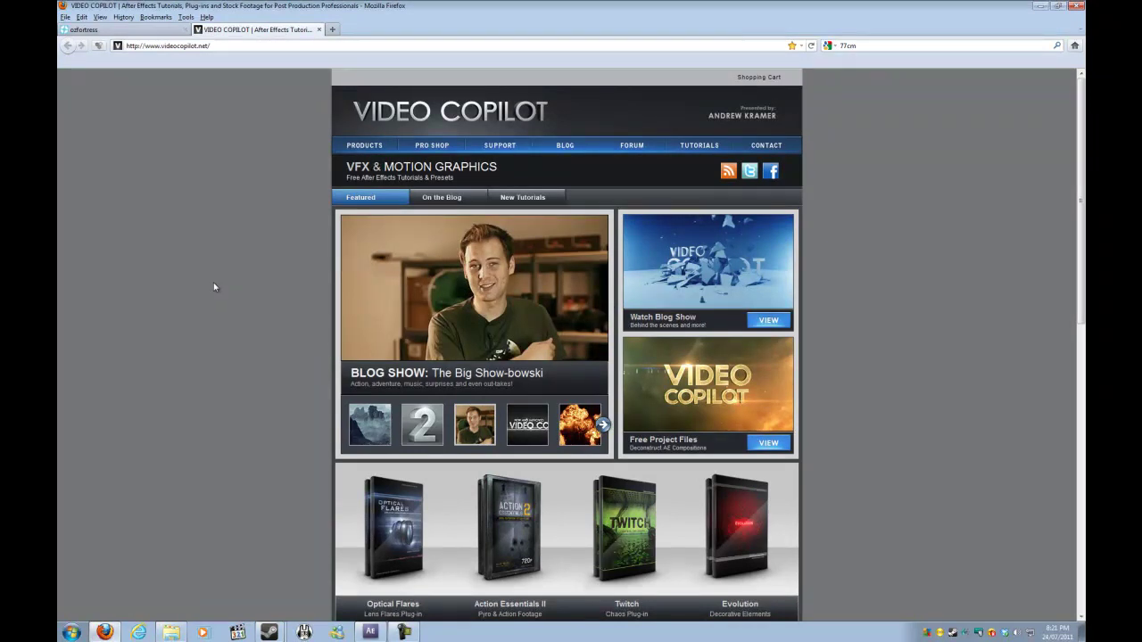
pyautogui.scroll(-8, 1073, 358)
pyautogui.scroll(-3, 1067, 388)
pyautogui.scroll(4, 1059, 385)
pyautogui.scroll(5, 1050, 336)
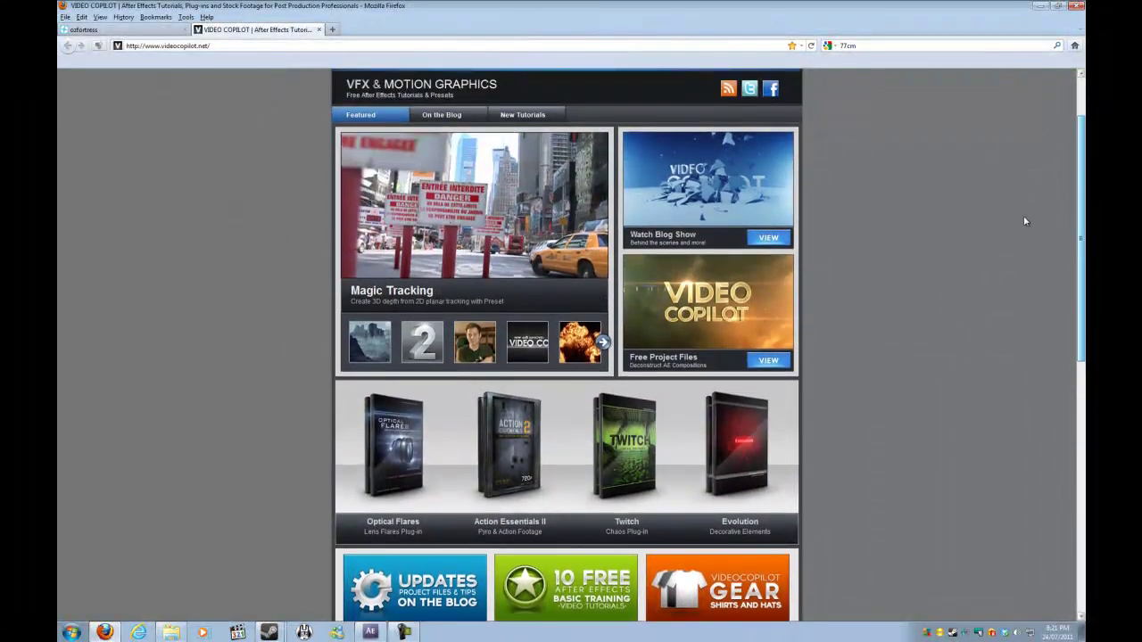
pyautogui.scroll(-1, 942, 365)
pyautogui.scroll(3, 529, 201)
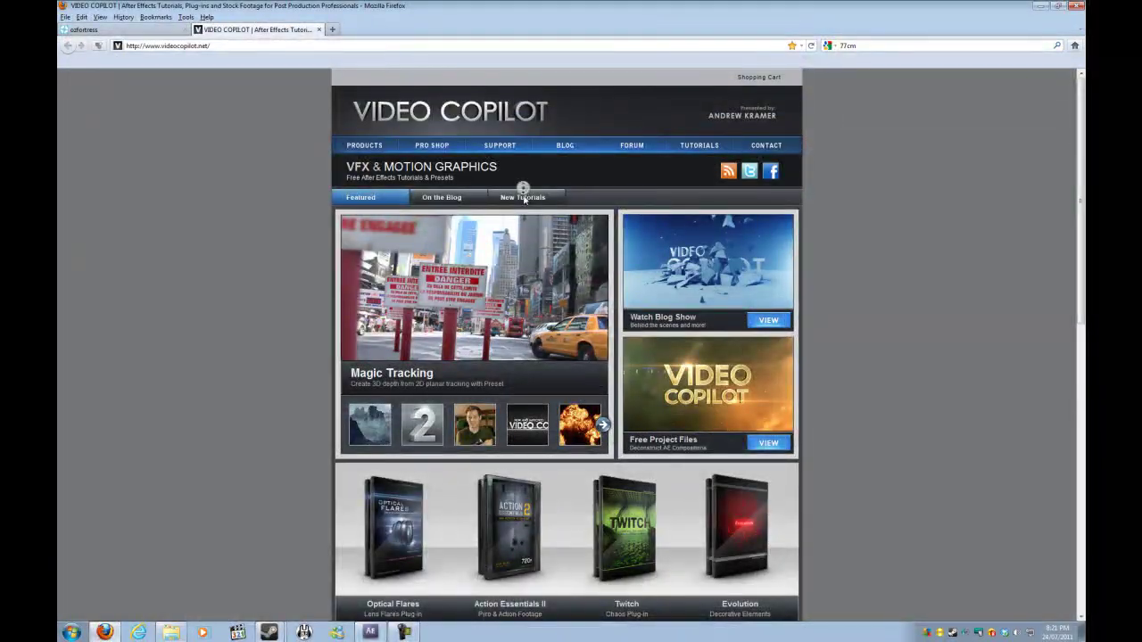
# - Look at New Tutorials, go back, and open the 10 Free Basic Training page
pyautogui.click(529, 200)
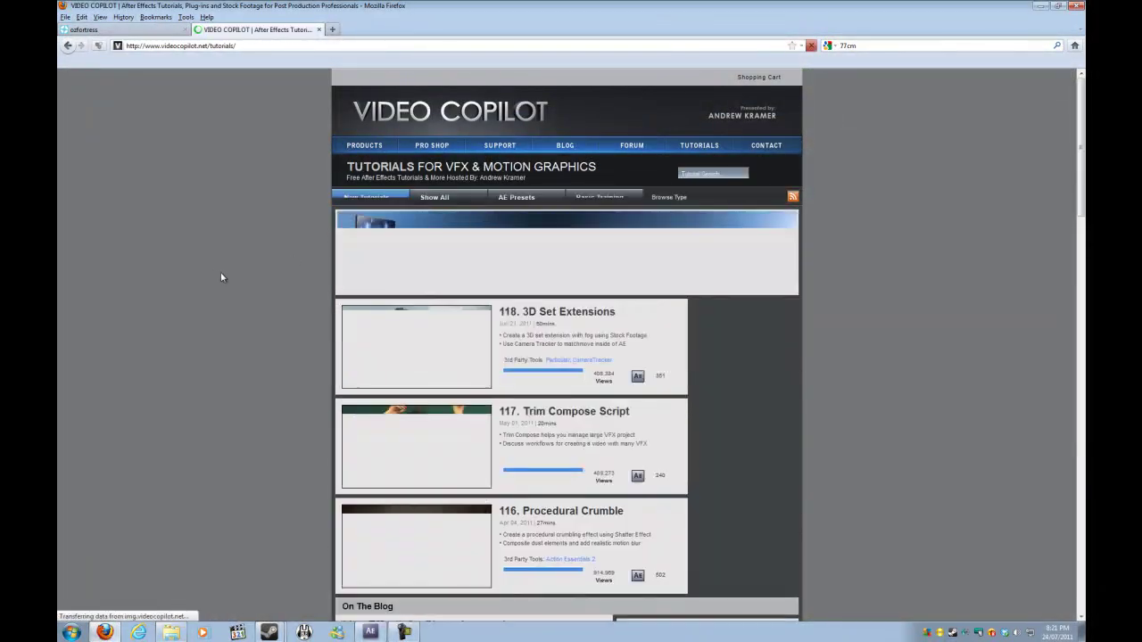
pyautogui.scroll(-2, 283, 284)
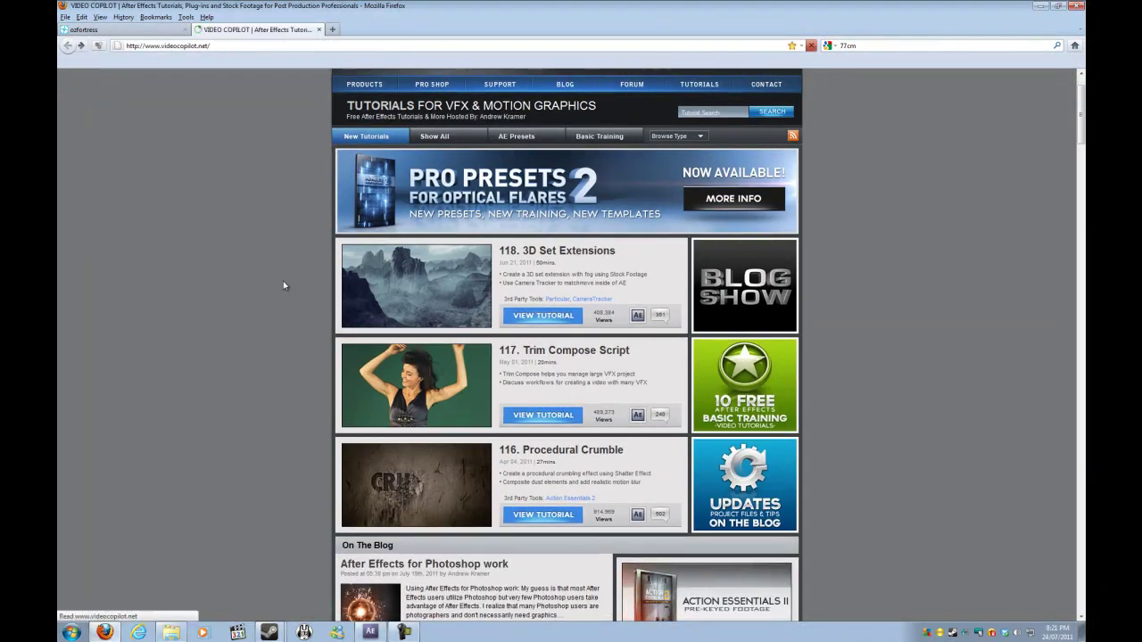
pyautogui.hotkey('alt', 'Left')
pyautogui.scroll(-6, 314, 314)
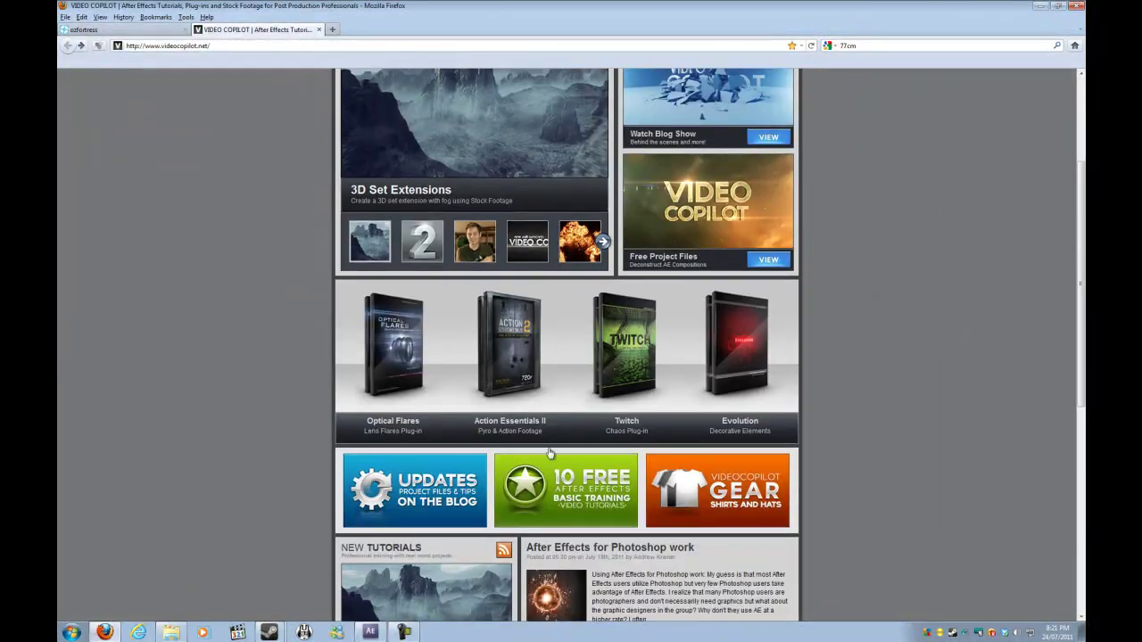
pyautogui.click(601, 482)
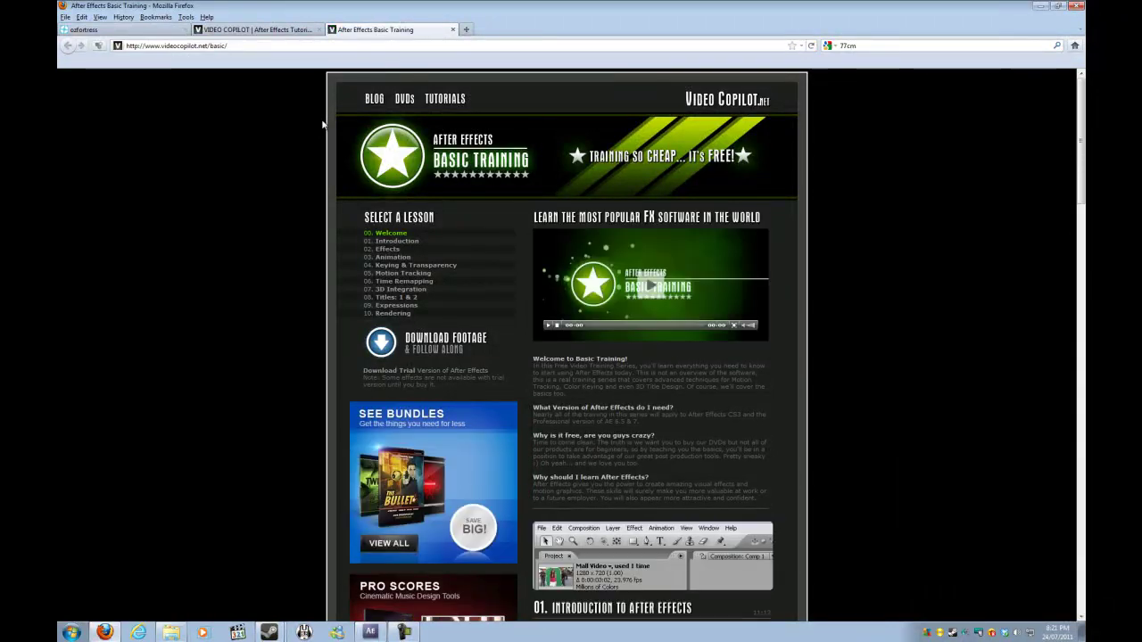
# - Scroll through the Basic Training lesson list and close that tab
pyautogui.moveTo(1081, 161)
pyautogui.mouseDown()
pyautogui.moveTo(1066, 467)
pyautogui.moveTo(1080, 541)
pyautogui.moveTo(1083, 152)
pyautogui.mouseUp()
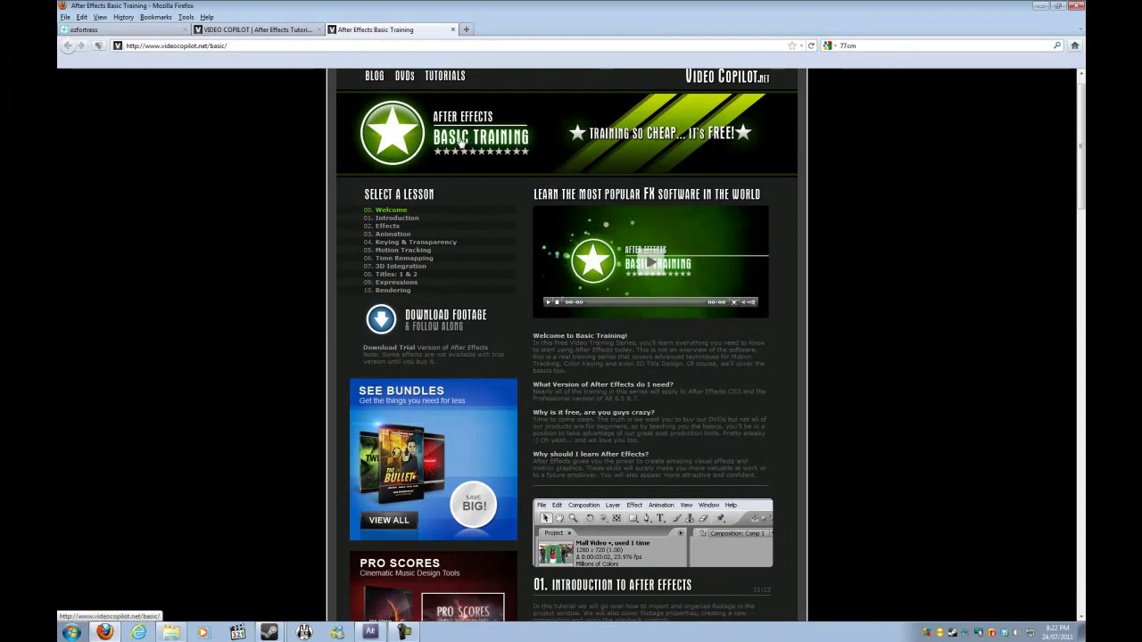
pyautogui.moveTo(1082, 132); pyautogui.dragTo(1076, 472)
pyautogui.click(452, 29)
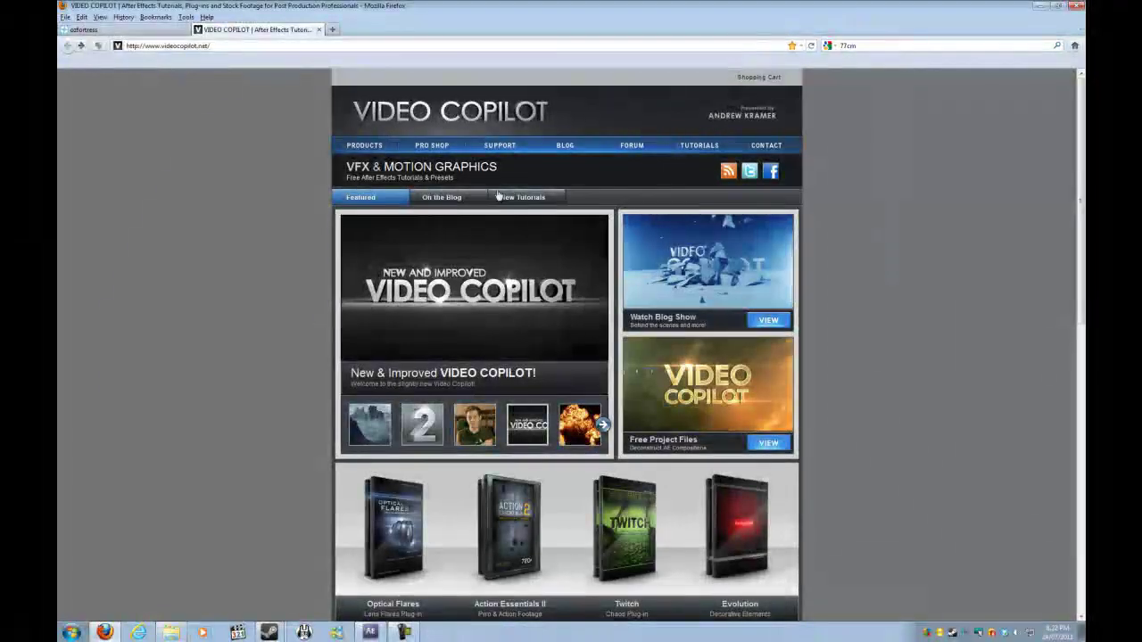
pyautogui.click(518, 194)
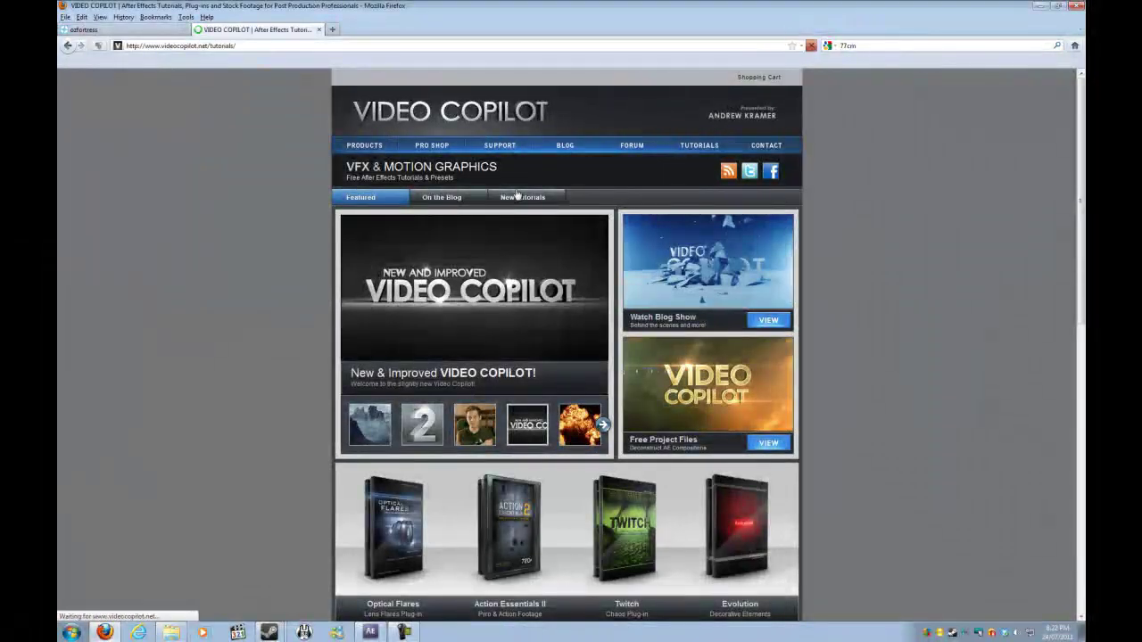
pyautogui.scroll(-5, 602, 247)
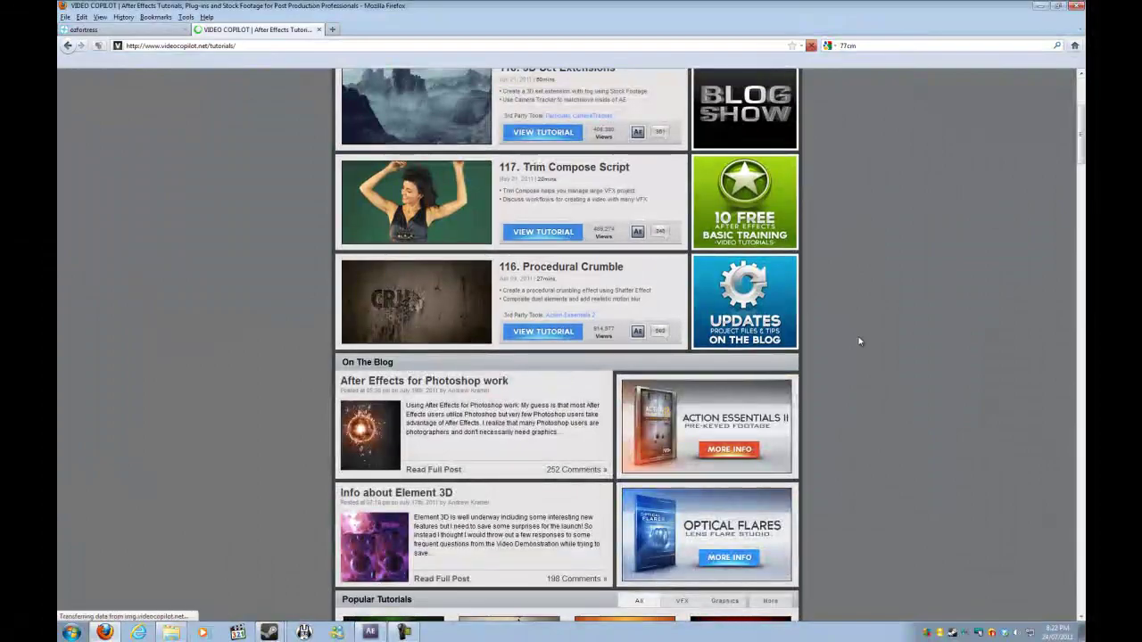
pyautogui.scroll(-10, 858, 337)
pyautogui.scroll(-10, 849, 342)
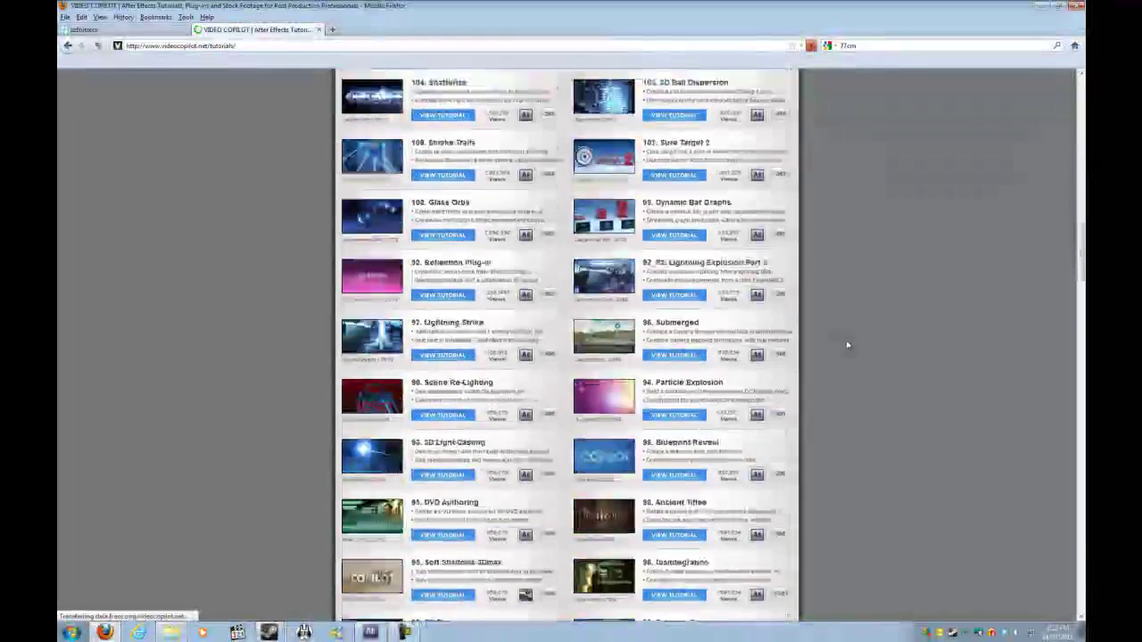
pyautogui.moveTo(1082, 295); pyautogui.dragTo(1080, 568)
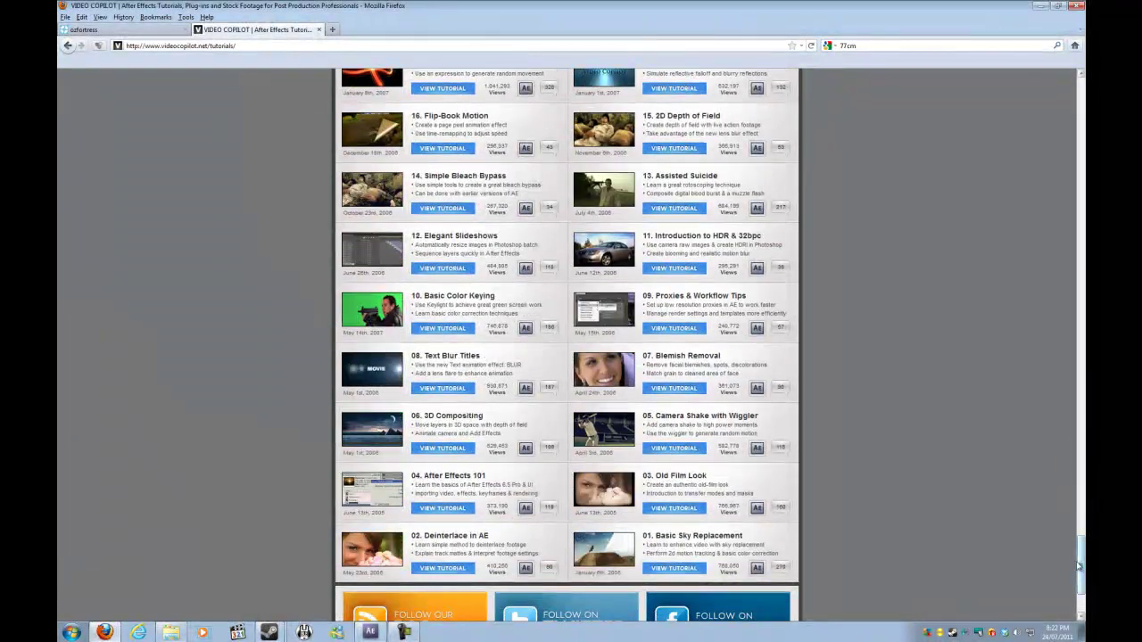
pyautogui.scroll(5, 983, 474)
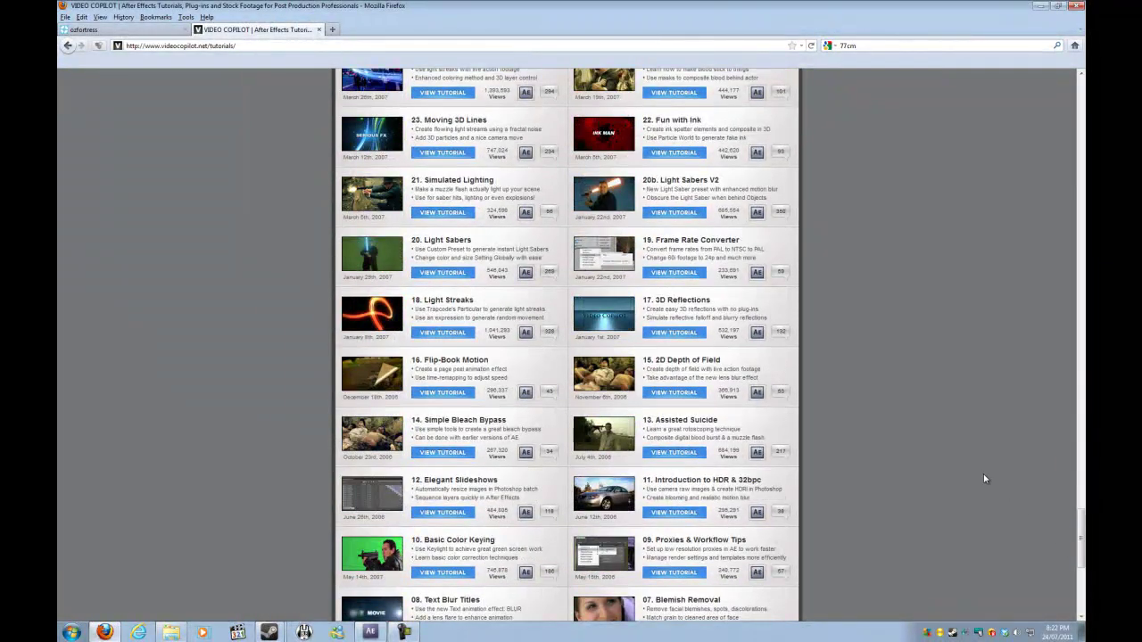
pyautogui.scroll(3, 983, 474)
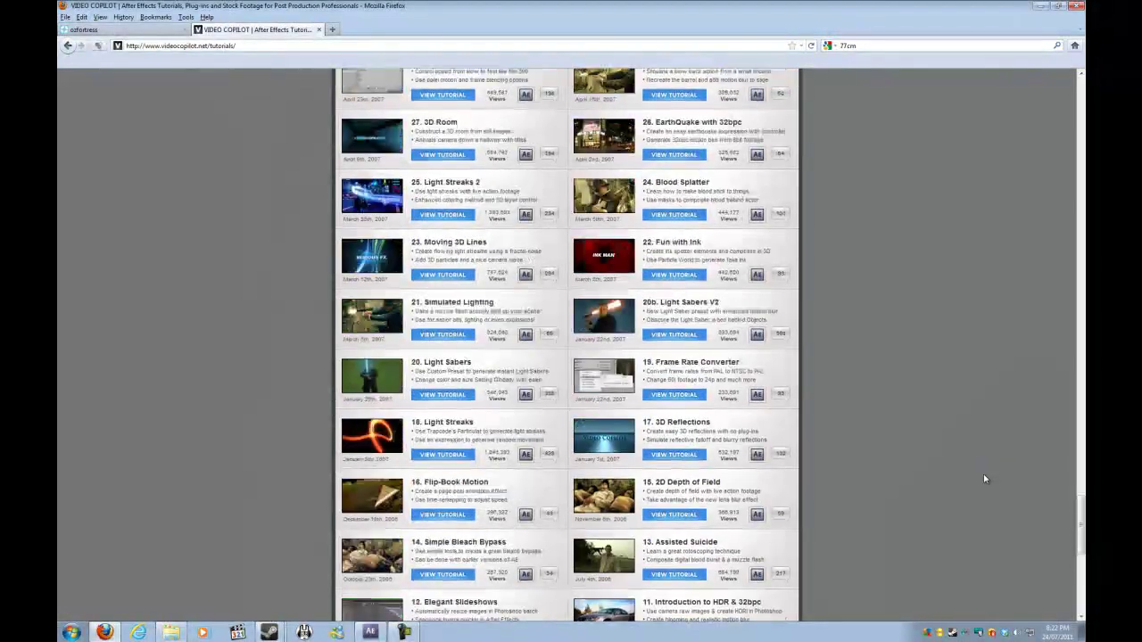
pyautogui.scroll(3, 985, 479)
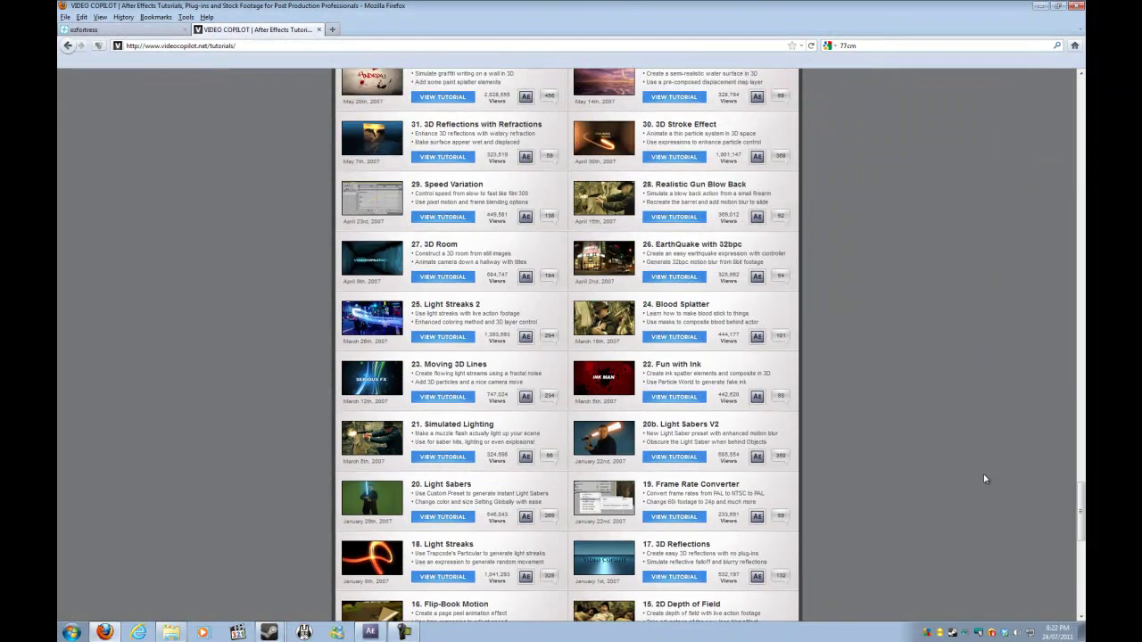
pyautogui.scroll(2, 985, 479)
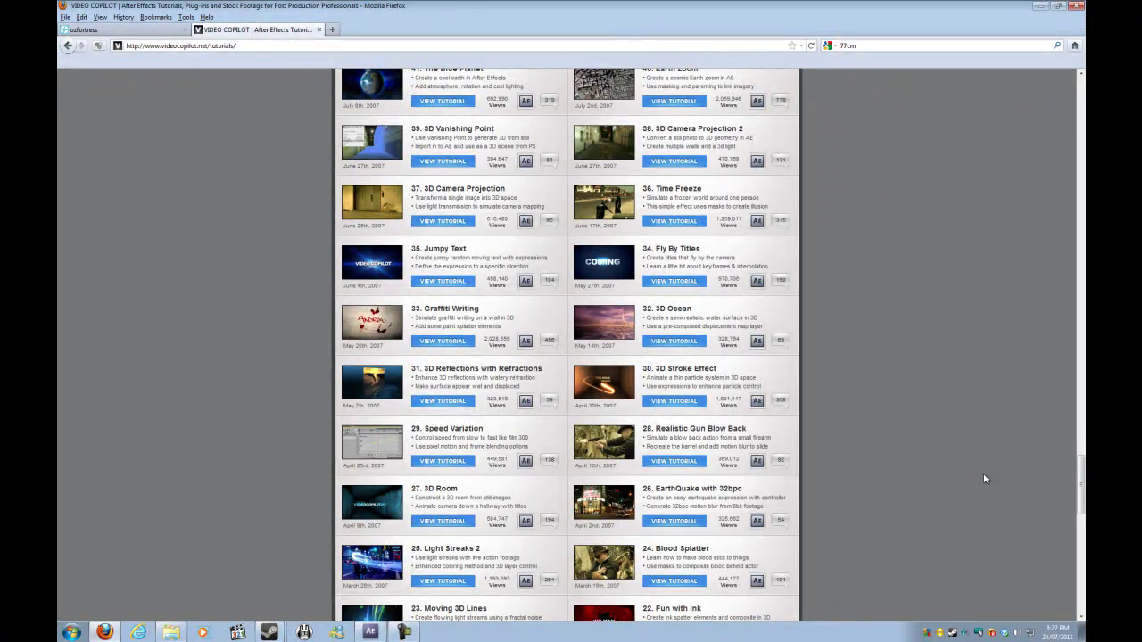
pyautogui.scroll(4, 985, 479)
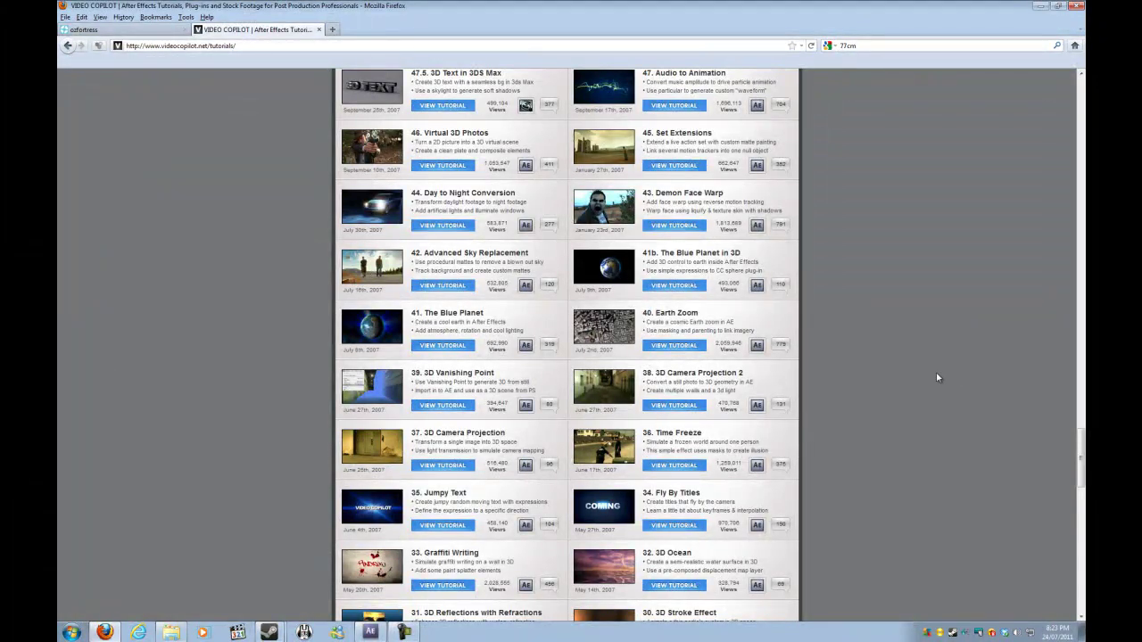
pyautogui.scroll(-3, 934, 367)
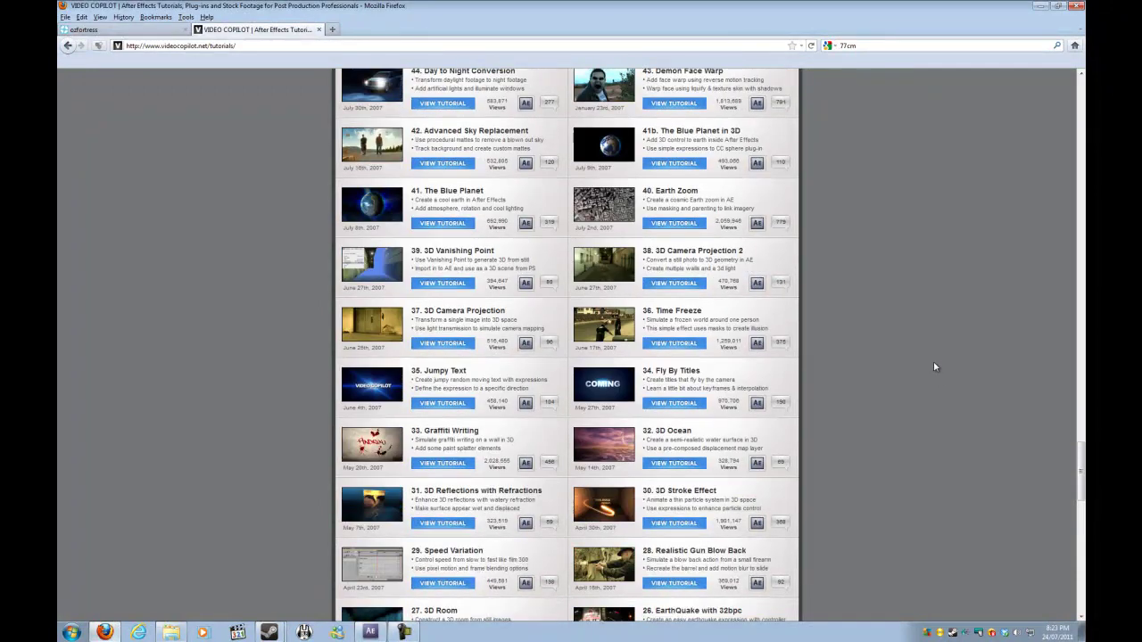
pyautogui.scroll(-2, 934, 367)
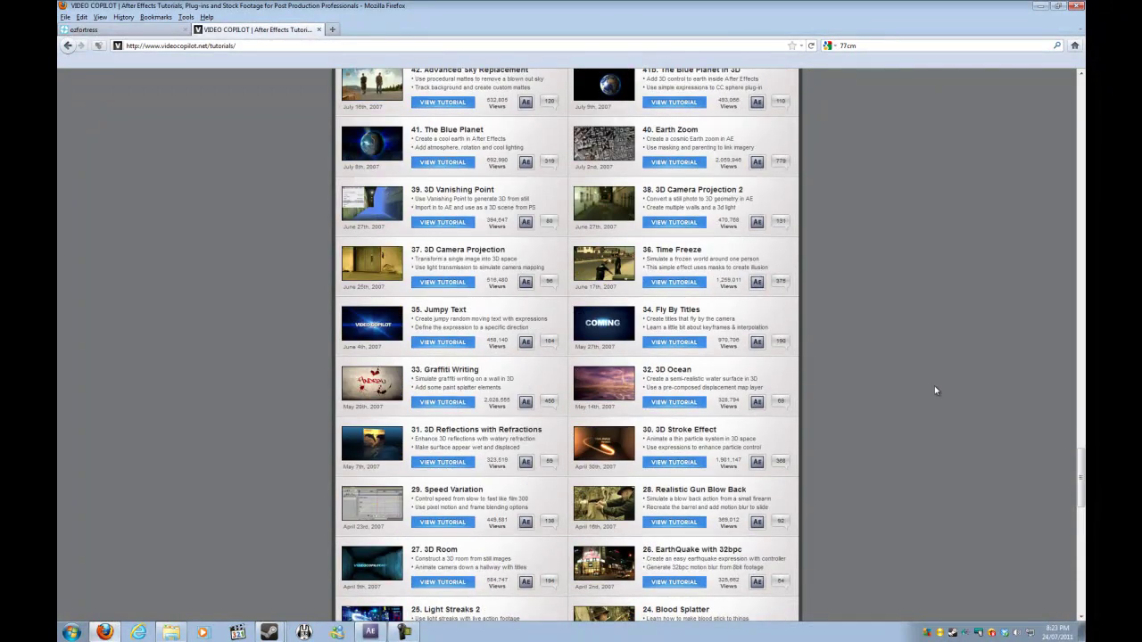
pyautogui.scroll(-15, 935, 390)
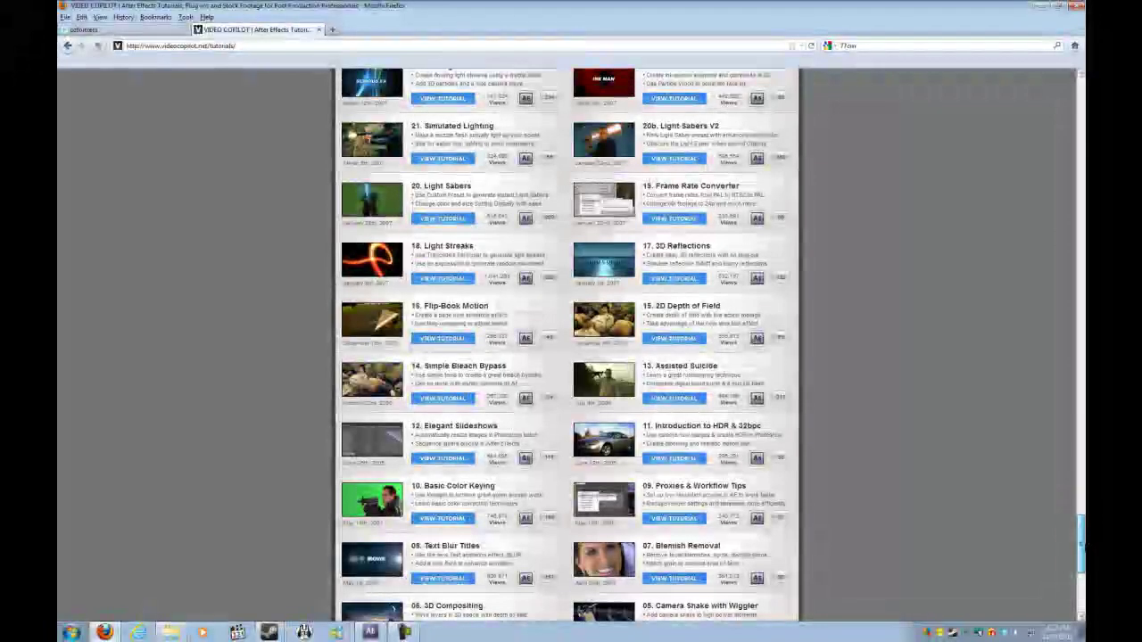
pyautogui.scroll(5, 1004, 487)
pyautogui.scroll(3, 933, 453)
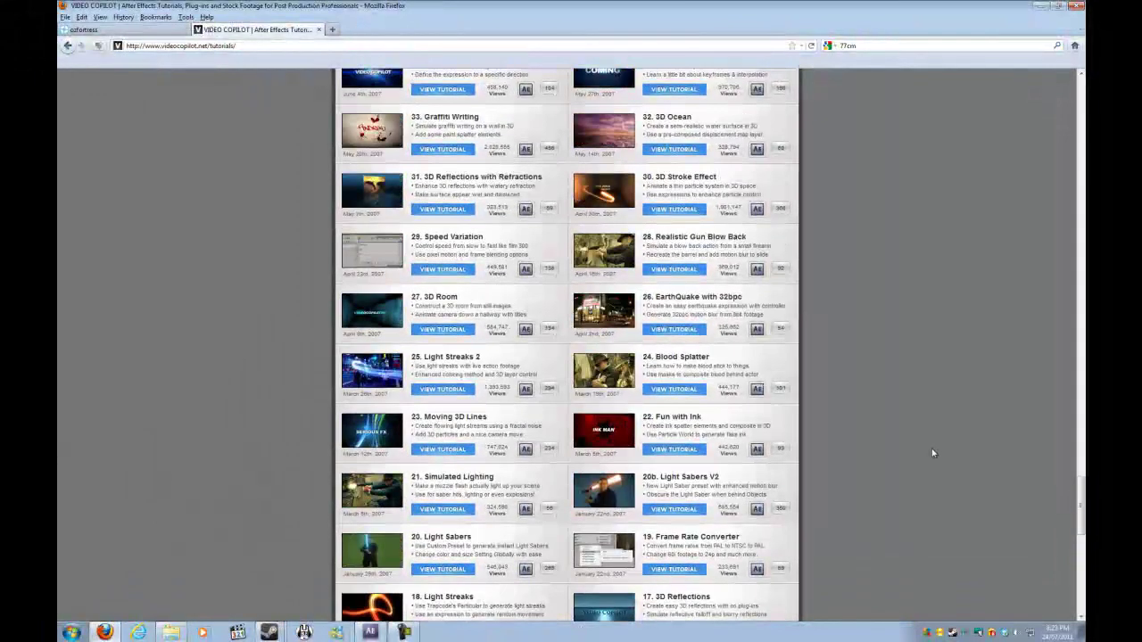
pyautogui.scroll(3, 931, 453)
pyautogui.scroll(3, 929, 453)
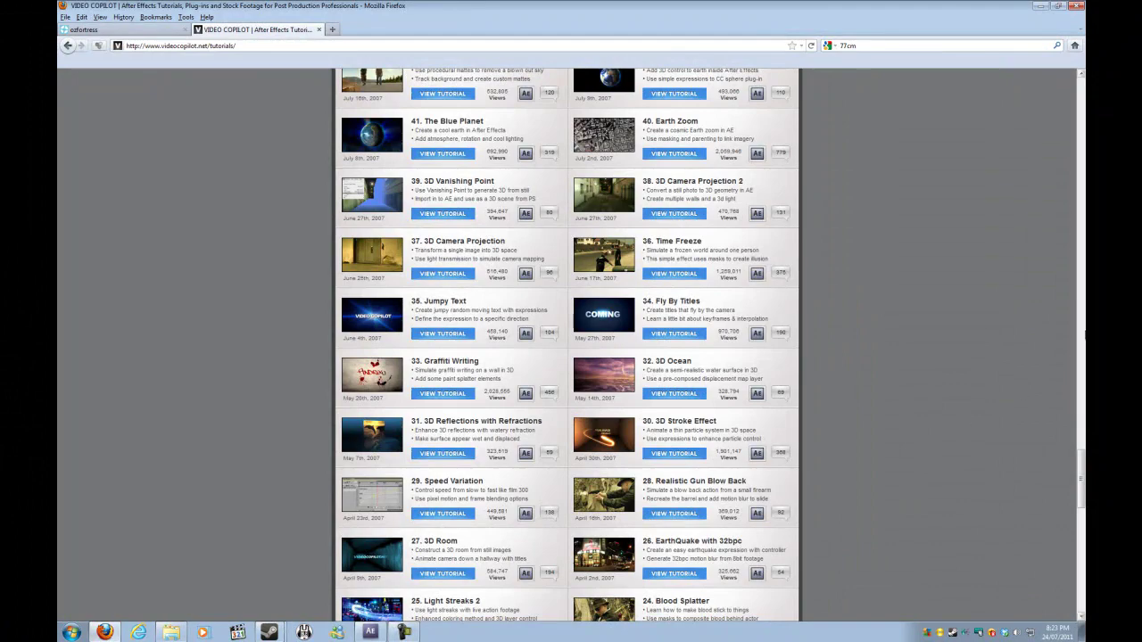
pyautogui.moveTo(1082, 482); pyautogui.dragTo(1082, 382)
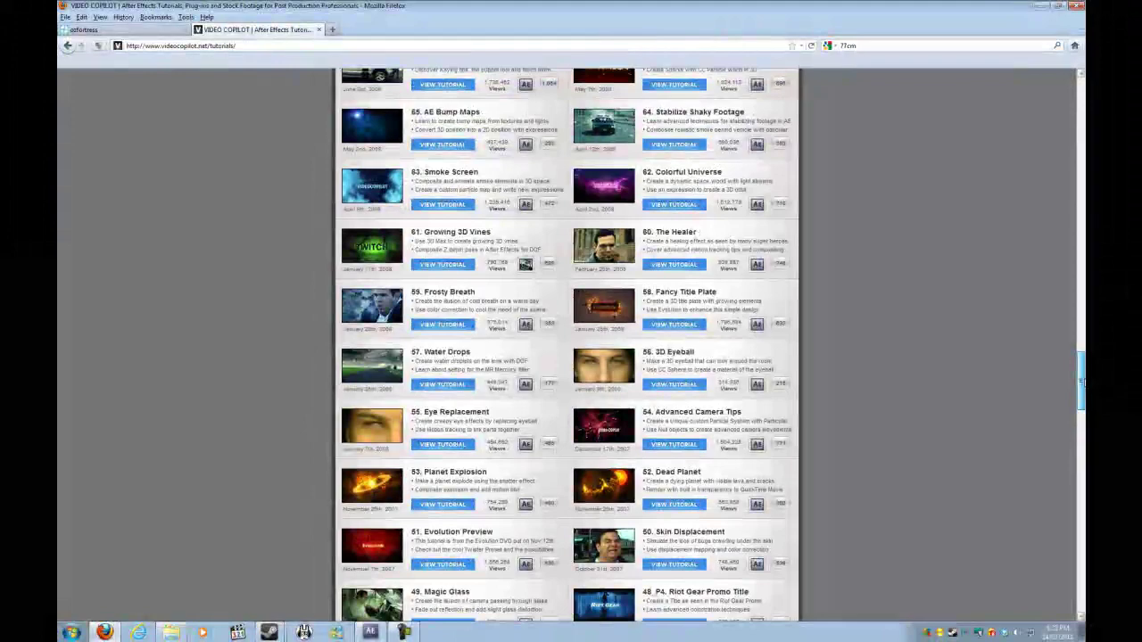
pyautogui.moveTo(1081, 382); pyautogui.dragTo(1082, 298)
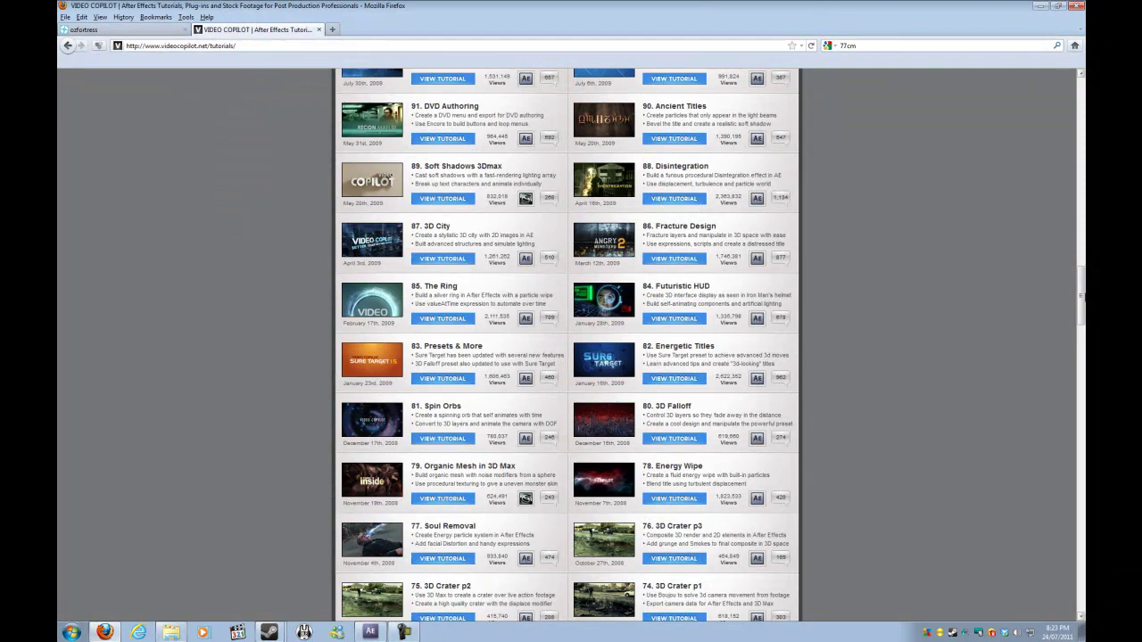
pyautogui.moveTo(1083, 298); pyautogui.dragTo(1082, 473)
pyautogui.scroll(-1, 465, 390)
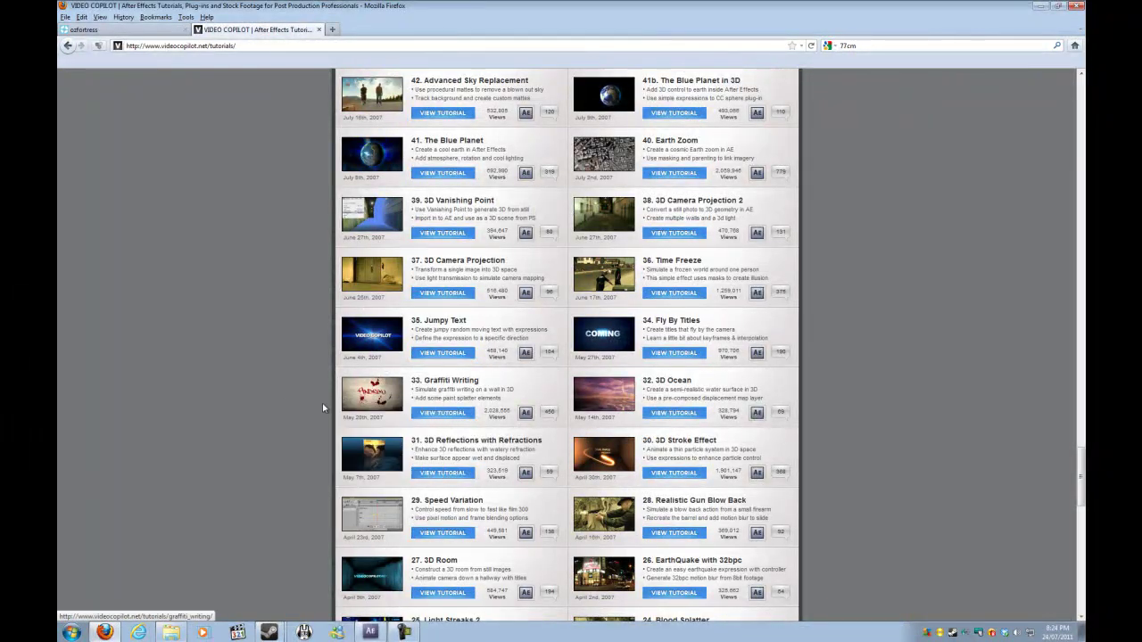
pyautogui.moveTo(375, 389)
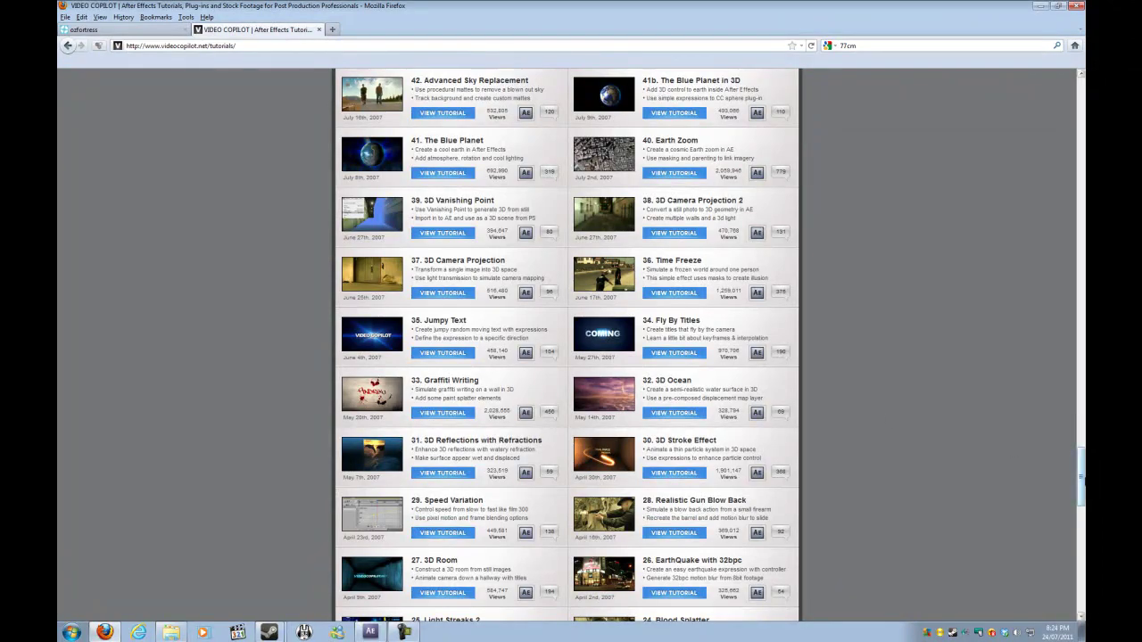
pyautogui.moveTo(1080, 473); pyautogui.dragTo(1050, 179)
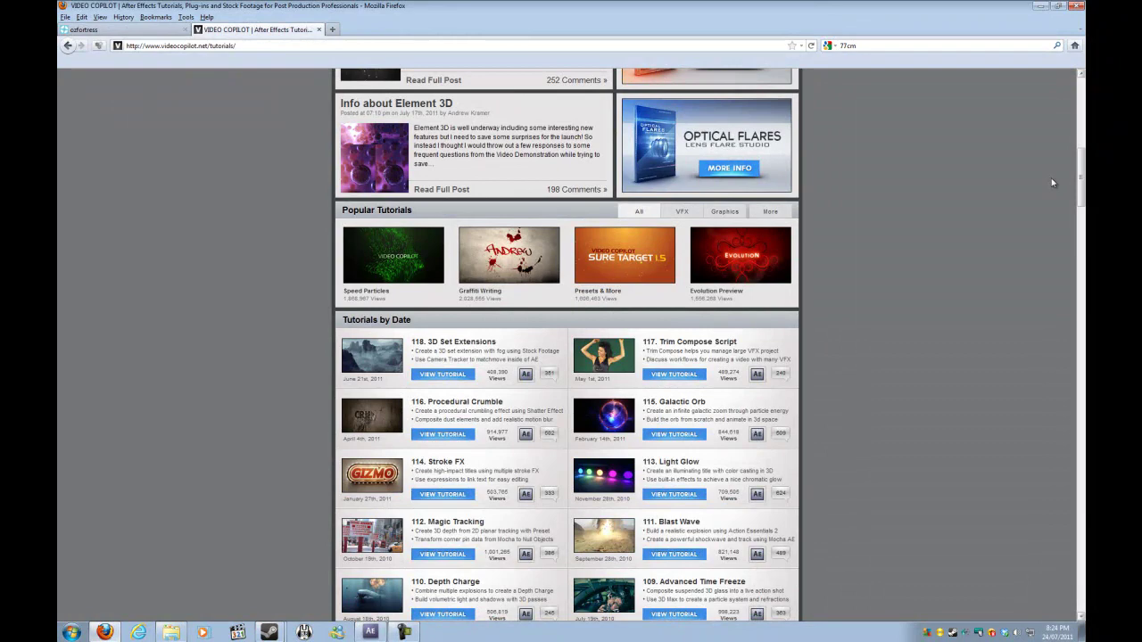
pyautogui.moveTo(1079, 174); pyautogui.dragTo(1079, 105)
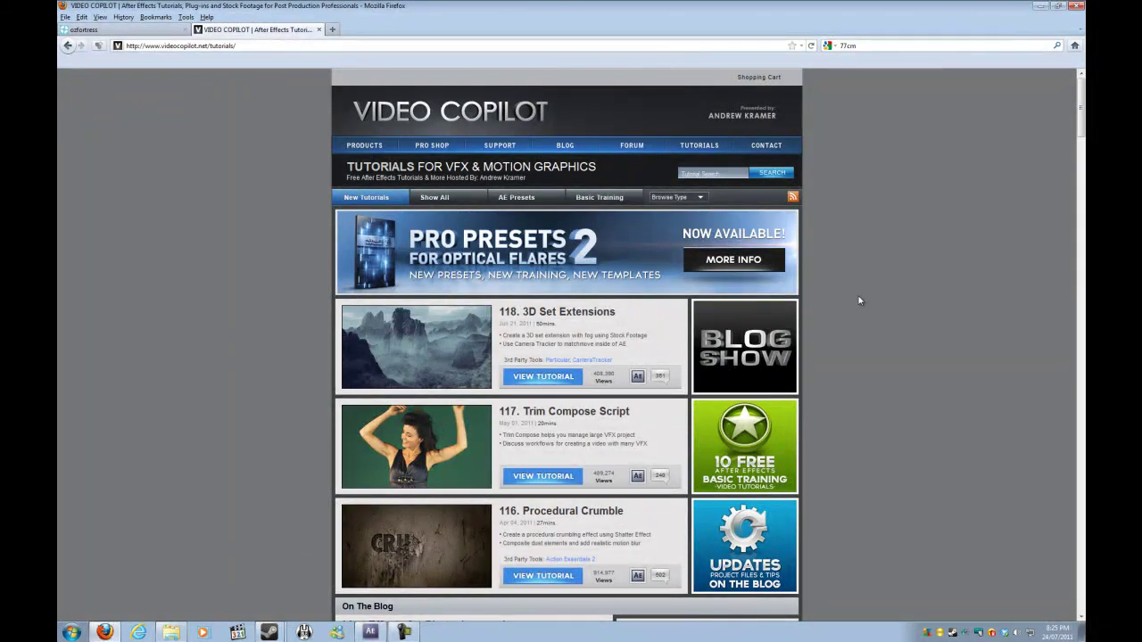
pyautogui.scroll(-5, 178, 245)
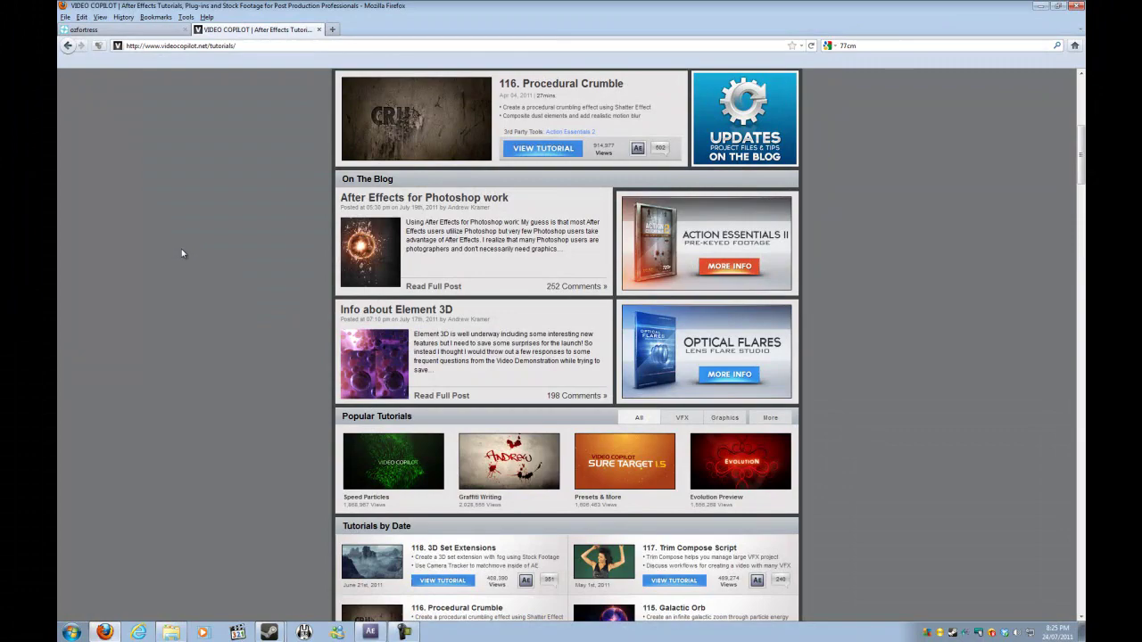
pyautogui.scroll(-3, 225, 305)
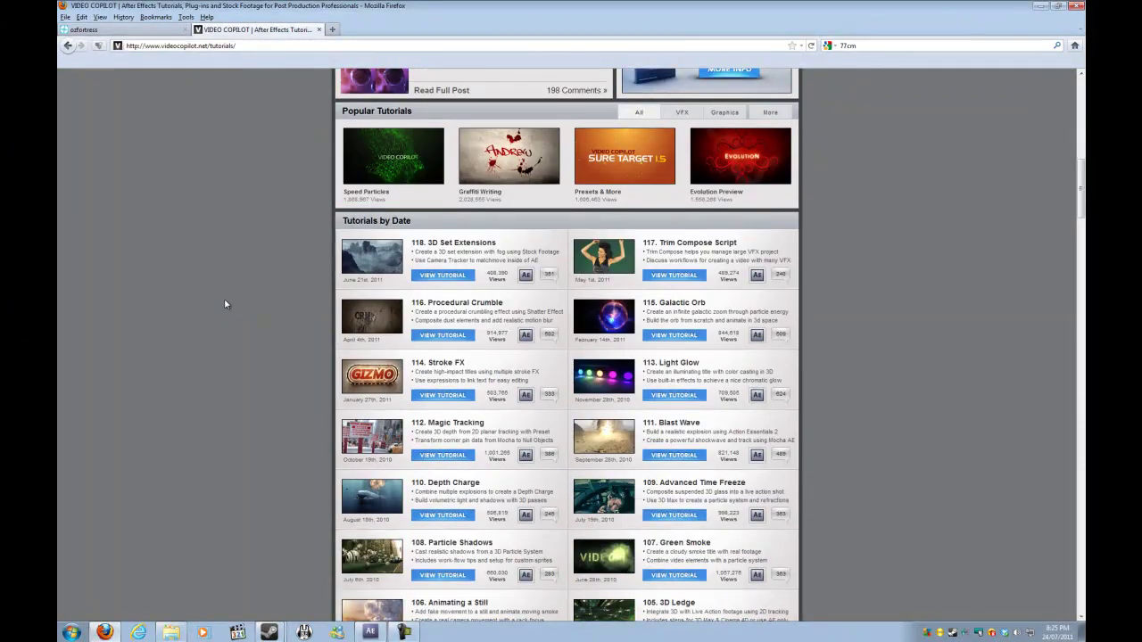
pyautogui.scroll(-1, 225, 304)
pyautogui.scroll(-9, 225, 304)
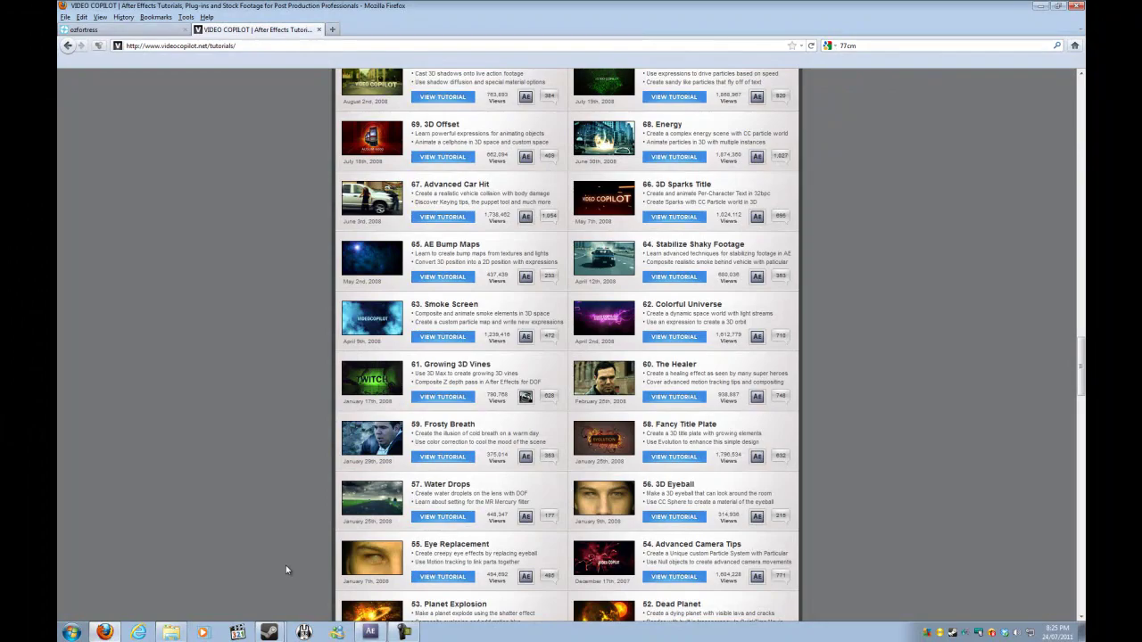
pyautogui.moveTo(1081, 392); pyautogui.dragTo(1082, 93)
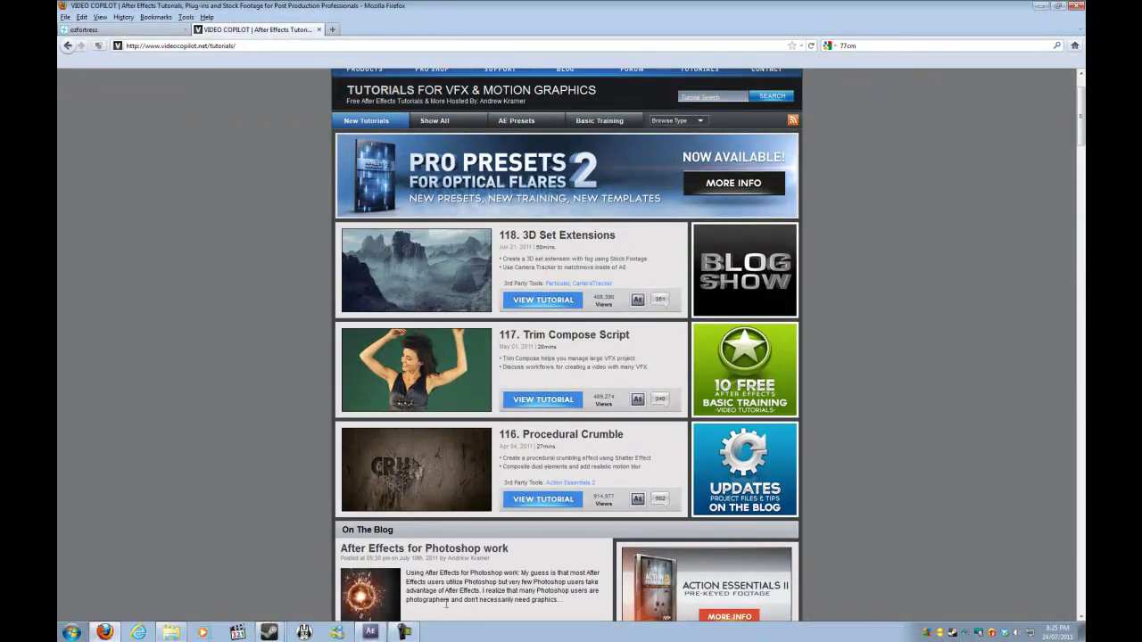
# - Return to c4c.aep, zoom the viewer to 50%, and scrub Pre-comp 1 past the two medics frame
pyautogui.click(370, 633)
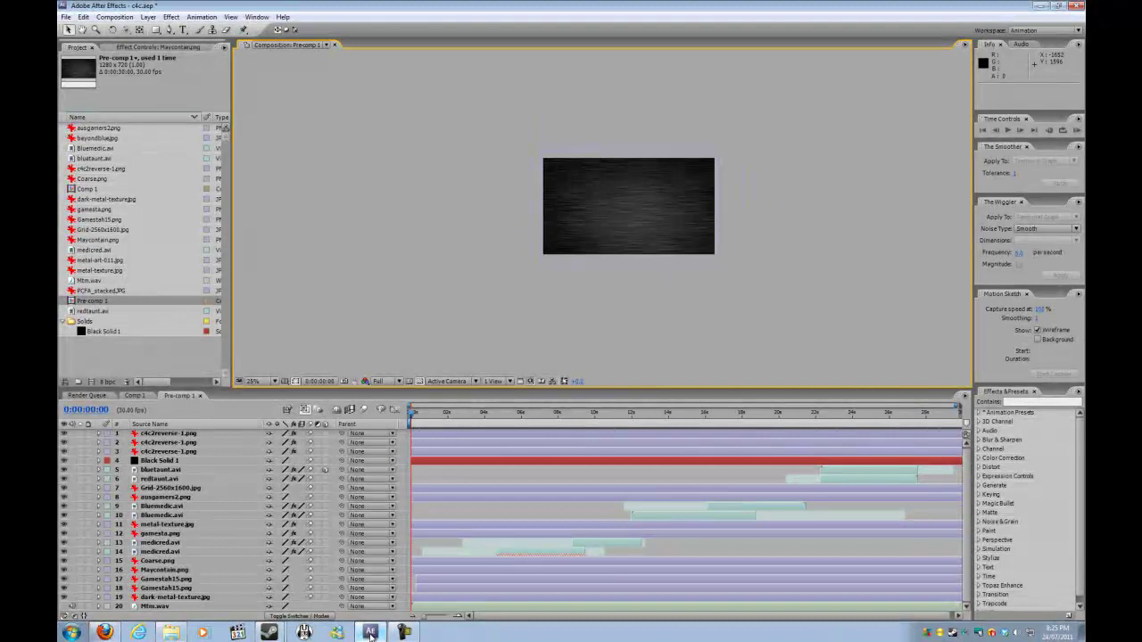
pyautogui.scroll(2, 731, 277)
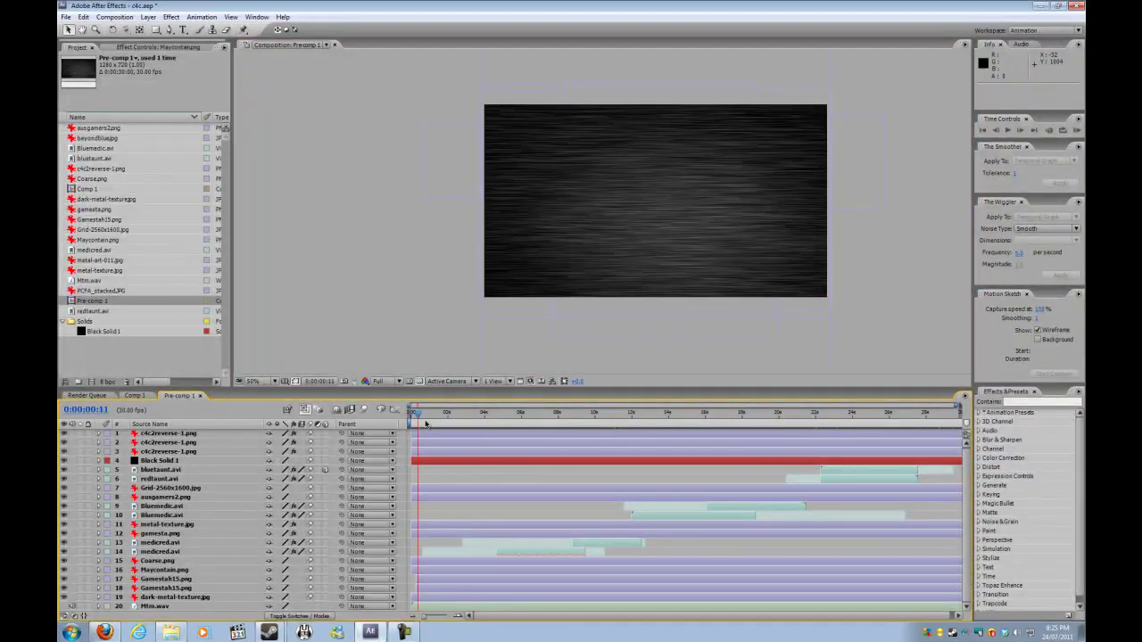
pyautogui.moveTo(414, 423); pyautogui.dragTo(773, 425)
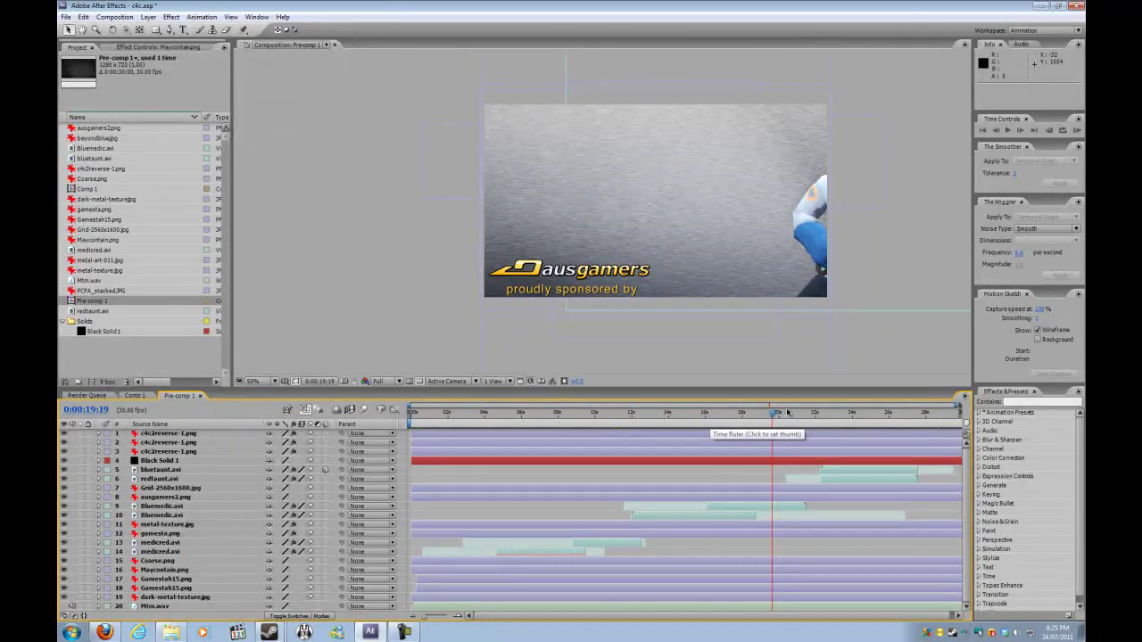
pyautogui.moveTo(790, 414); pyautogui.dragTo(891, 425)
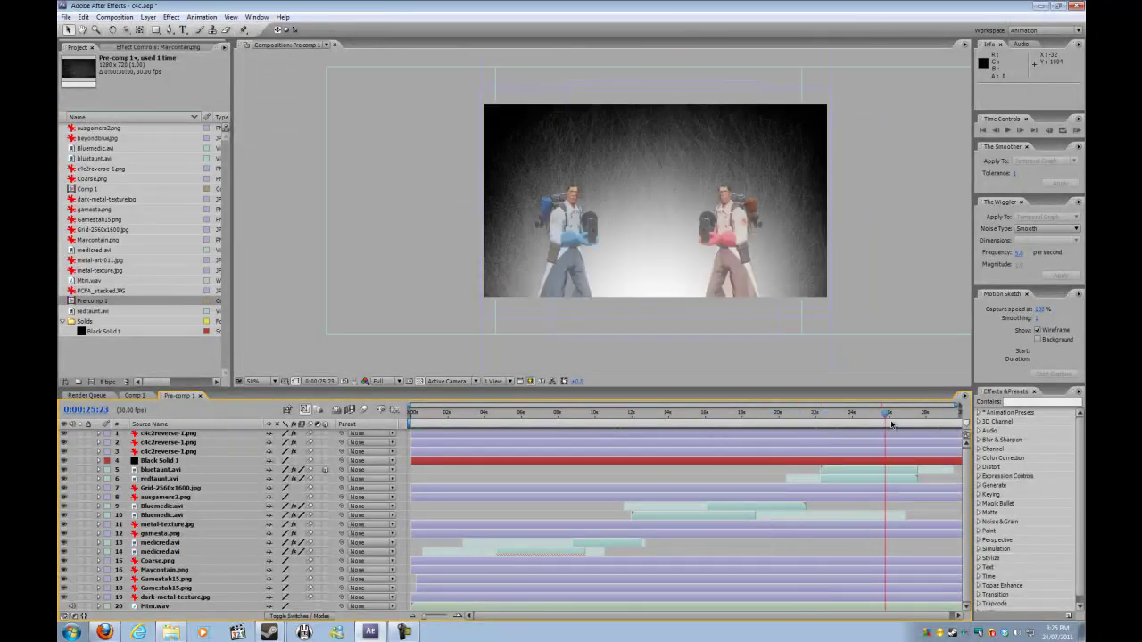
pyautogui.click(423, 421)
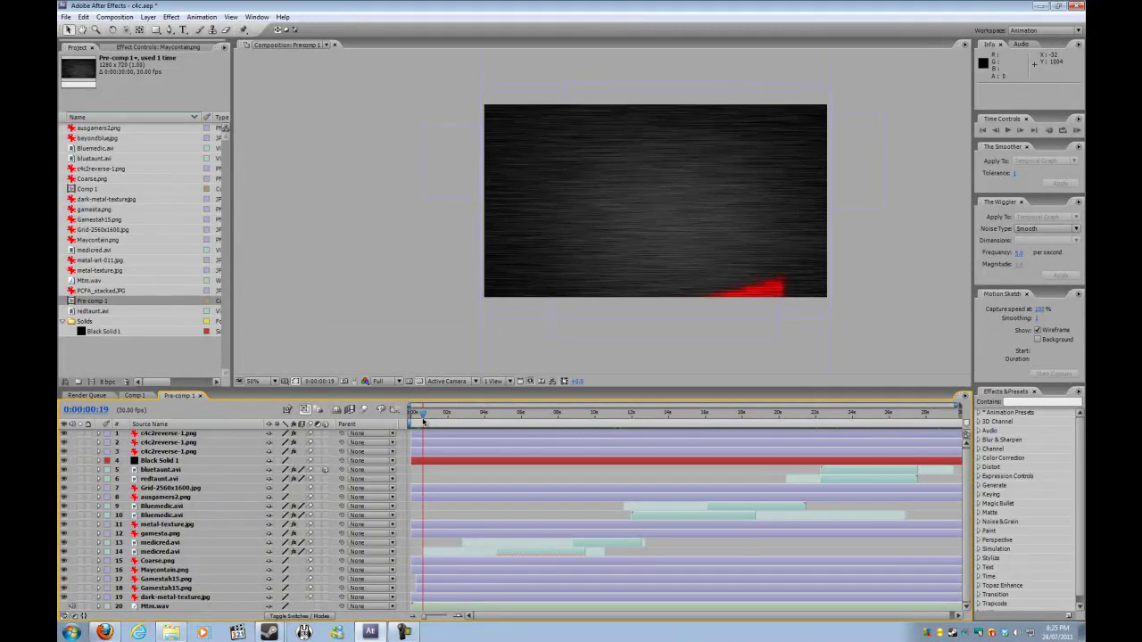
# - Select the Gamestah15.png layer and scrub forward to preview the gameSTAH logo
pyautogui.click(321, 315)
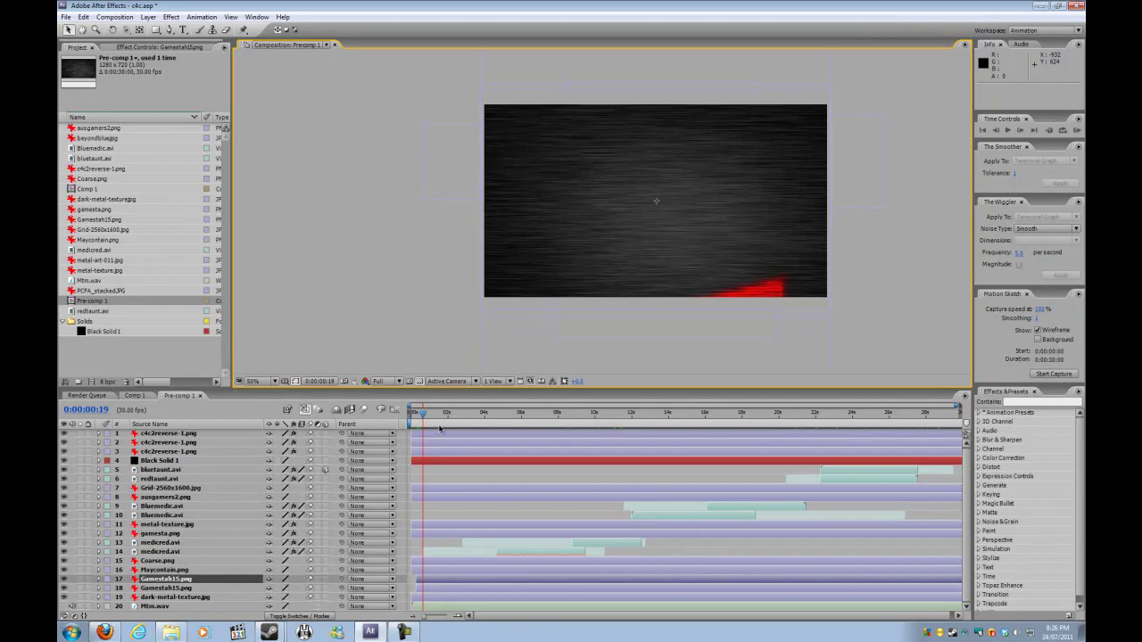
pyautogui.moveTo(442, 425); pyautogui.dragTo(578, 427)
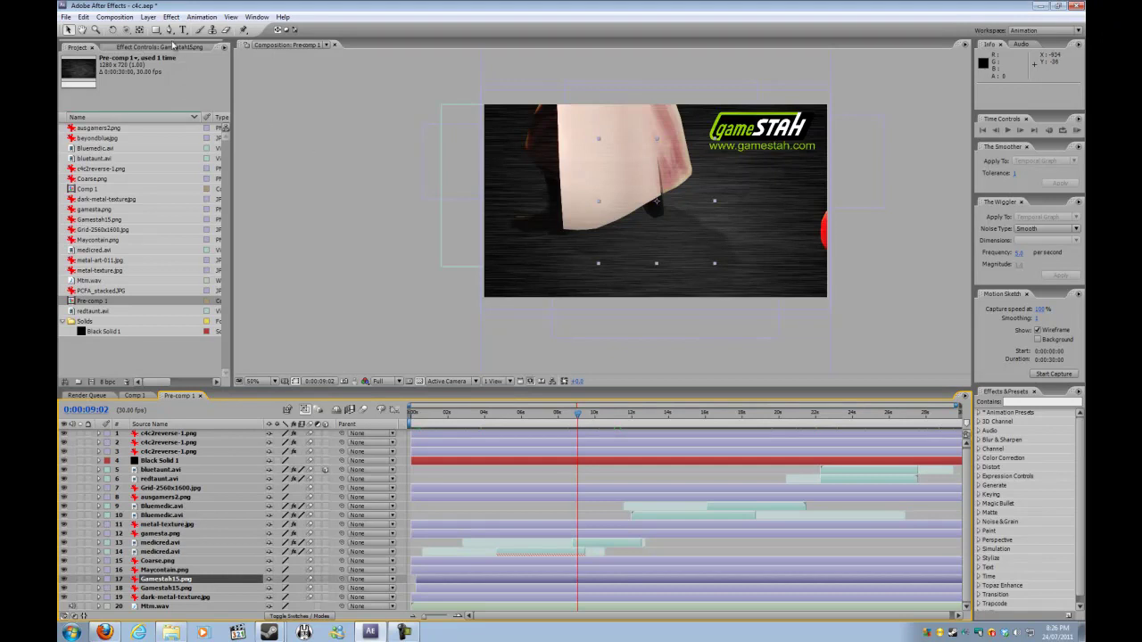
pyautogui.click(132, 18)
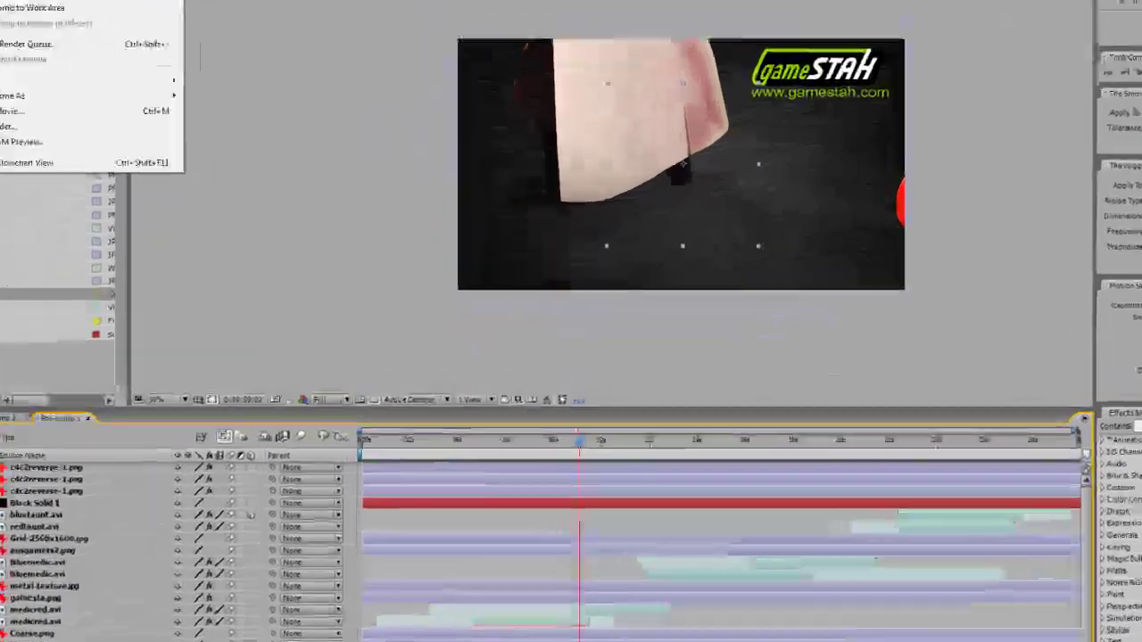
# - Start a new composition named C4C sized 1280×720
pyautogui.click(138, 30)
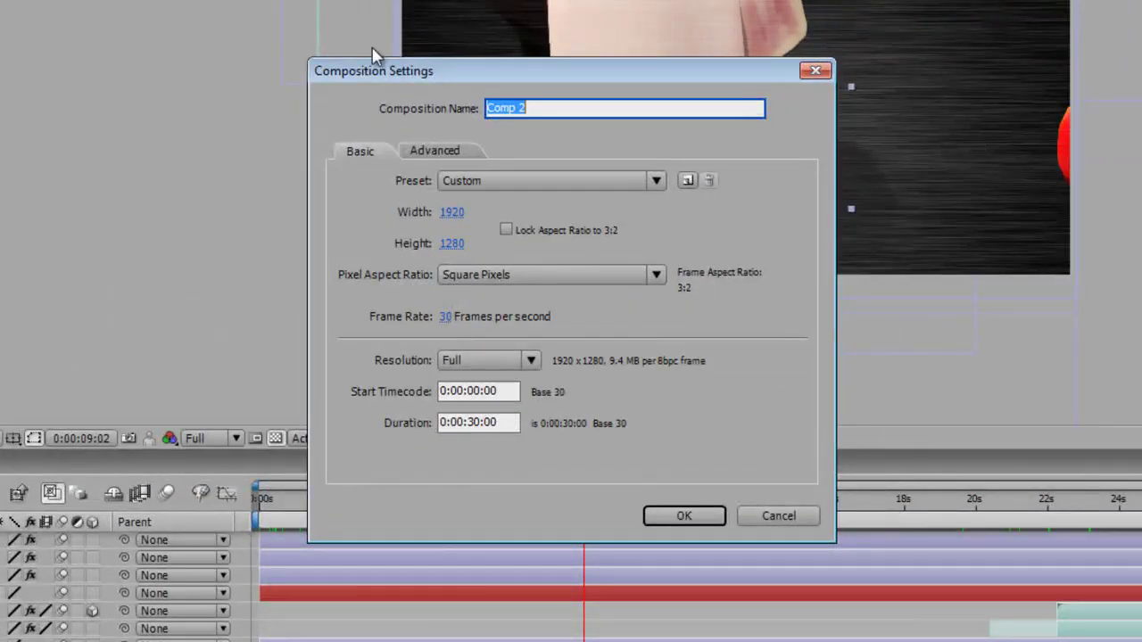
pyautogui.write('C4C')
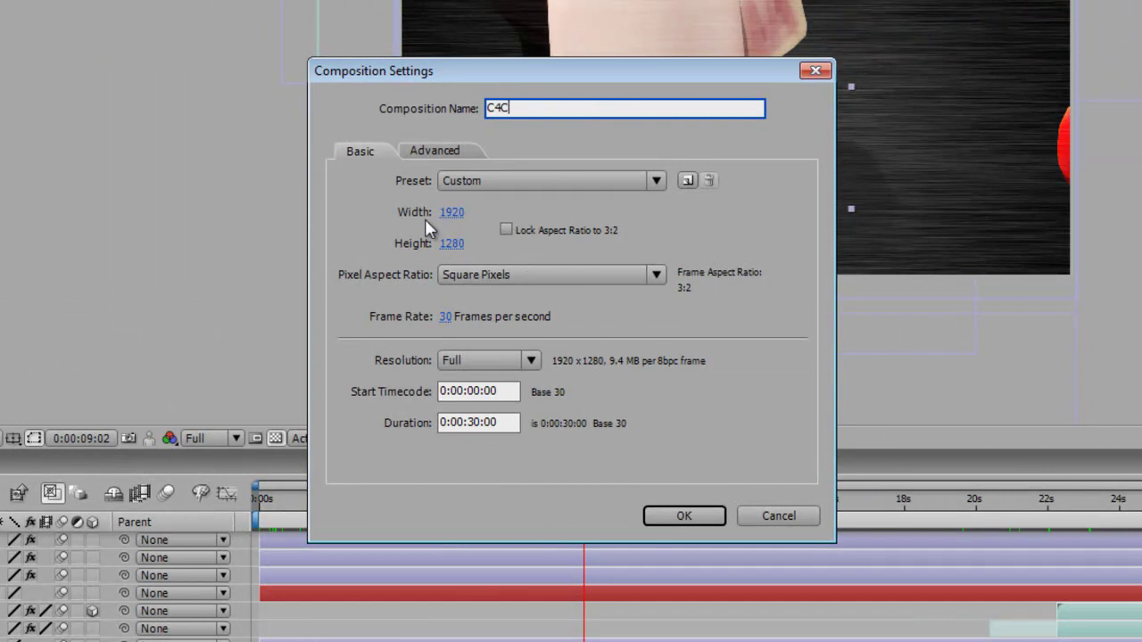
pyautogui.click(451, 212)
pyautogui.write('1280')
pyautogui.moveTo(451, 243); pyautogui.dragTo(455, 242)
pyautogui.click(459, 242)
pyautogui.write('720')
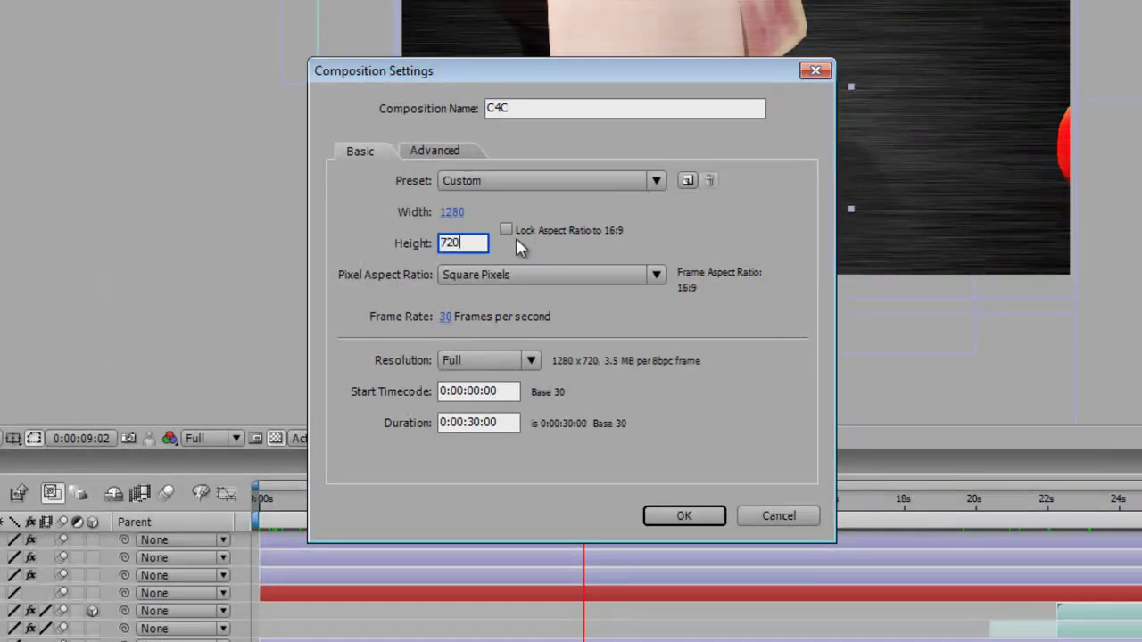
pyautogui.press('Return')
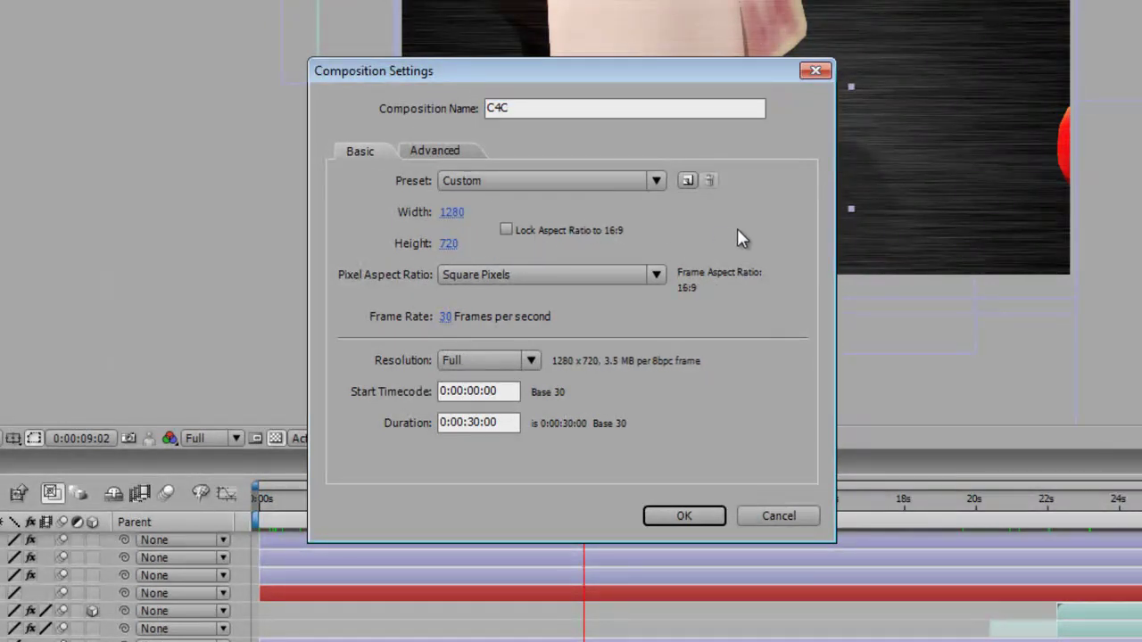
# - Keep square pixels, 30 fps, full resolution and a 0:00:30:00 duration, then confirm
pyautogui.click(547, 273)
pyautogui.click(553, 273)
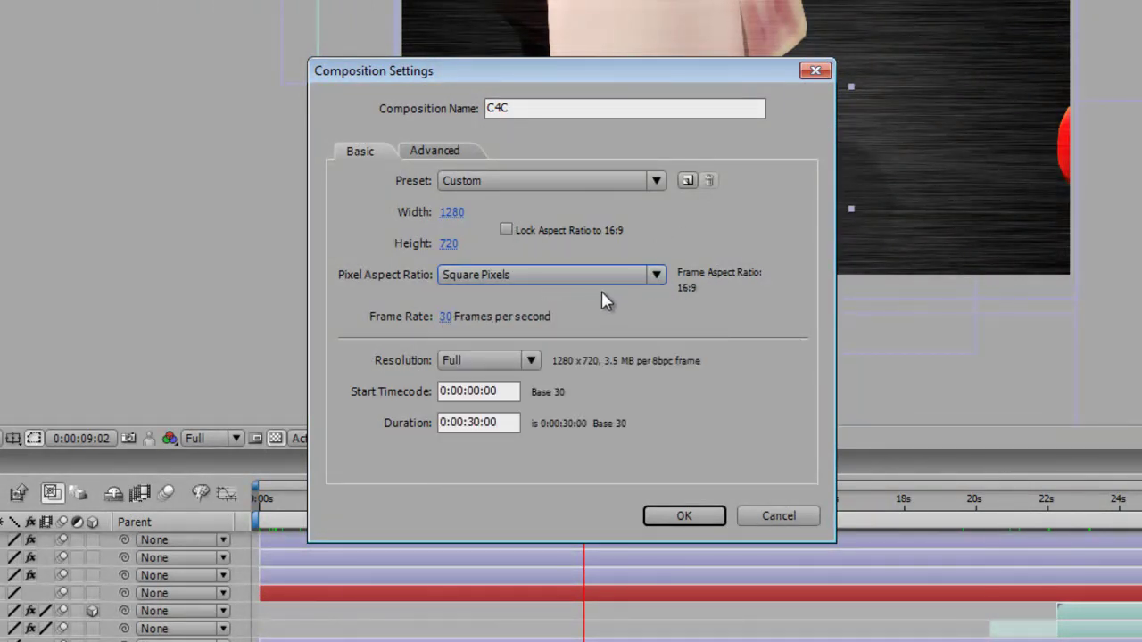
pyautogui.click(443, 316)
pyautogui.click(644, 337)
pyautogui.click(446, 315)
pyautogui.click(645, 315)
pyautogui.click(531, 360)
pyautogui.click(530, 360)
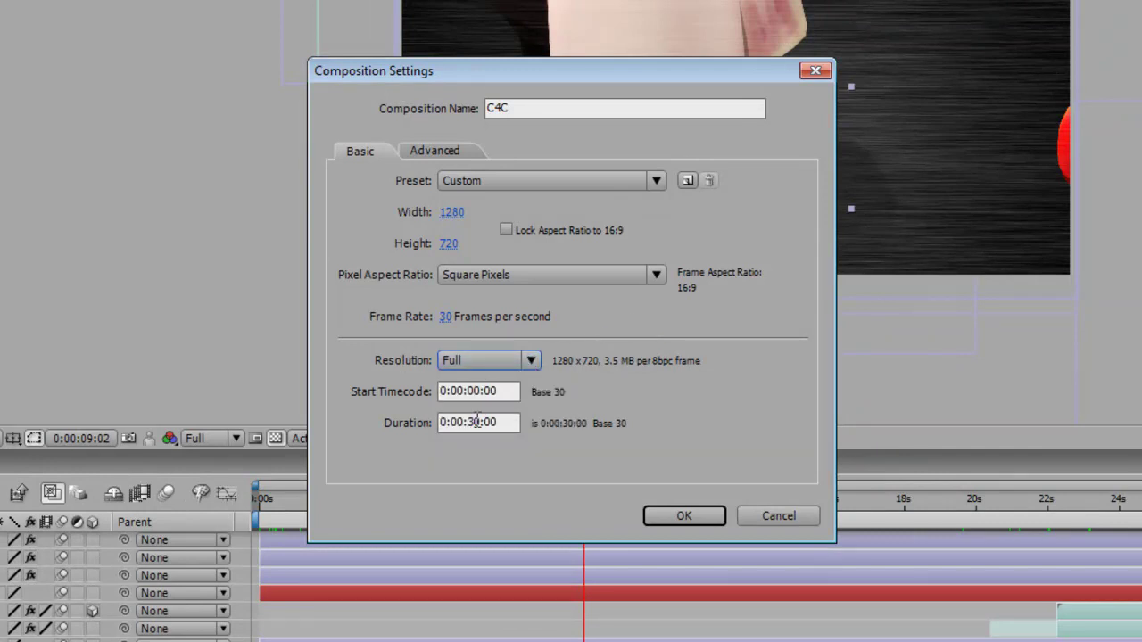
pyautogui.click(476, 421)
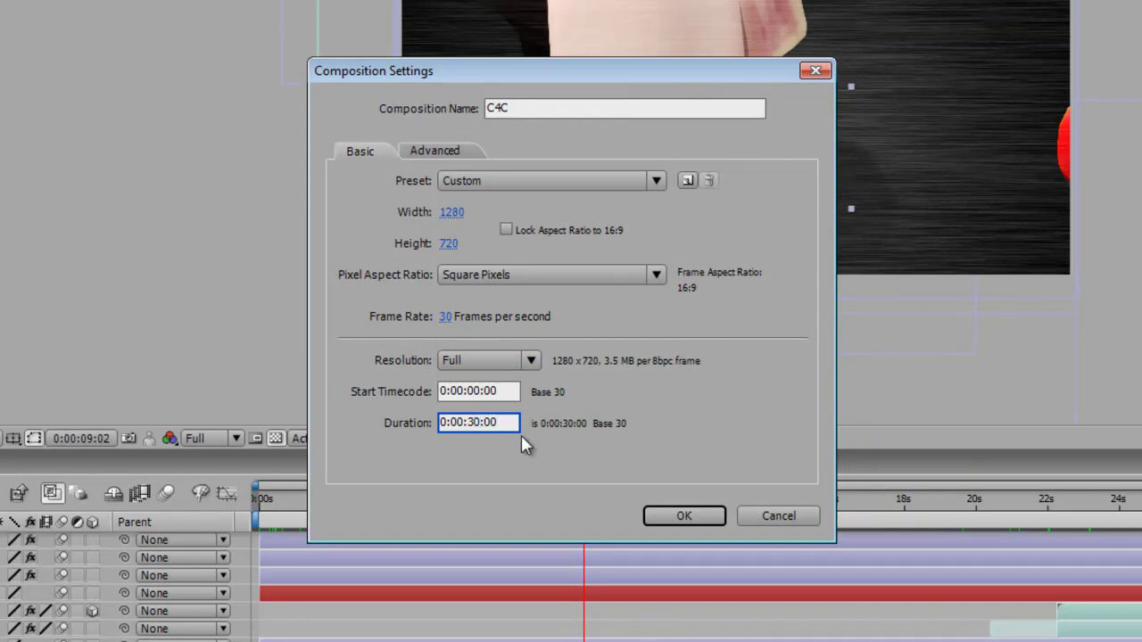
pyautogui.click(775, 524)
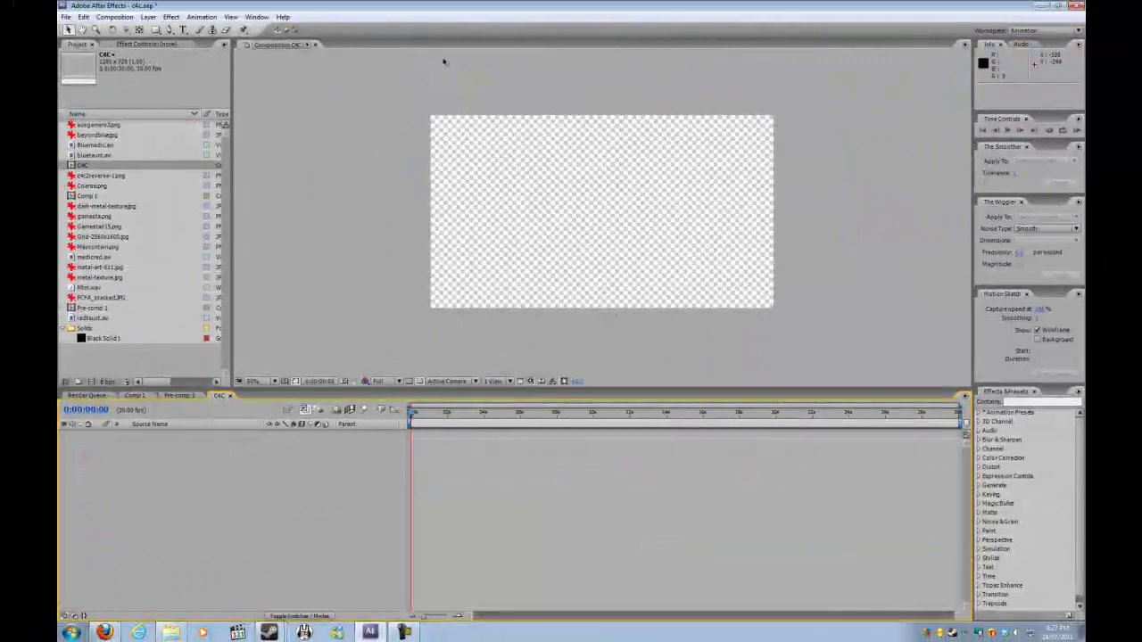
pyautogui.click(230, 398)
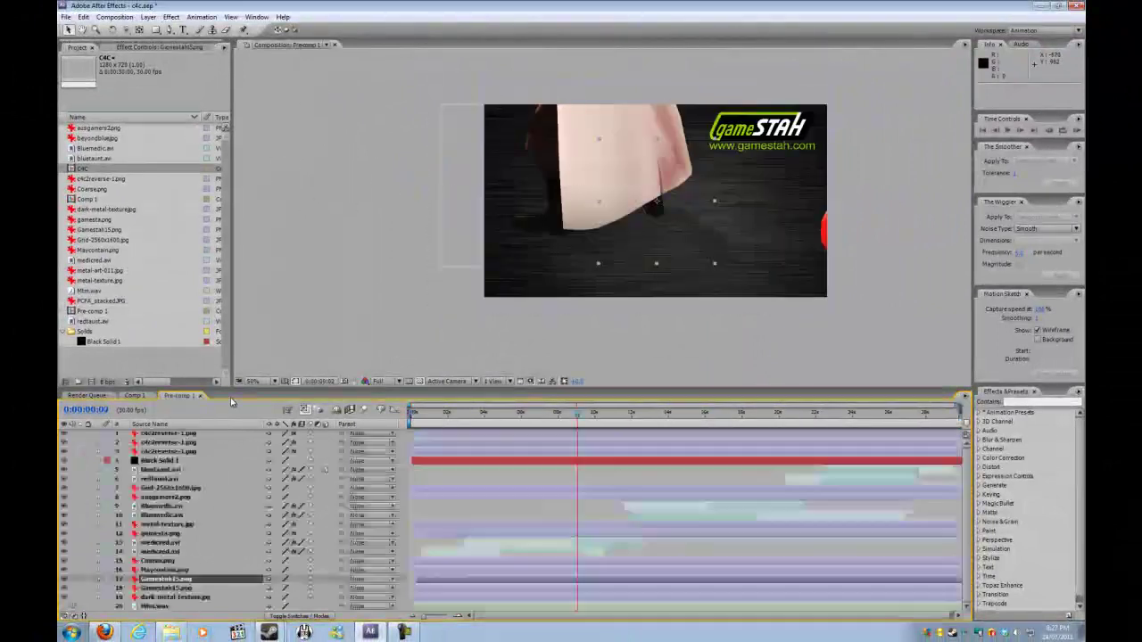
pyautogui.click(94, 170)
pyautogui.press('Delete')
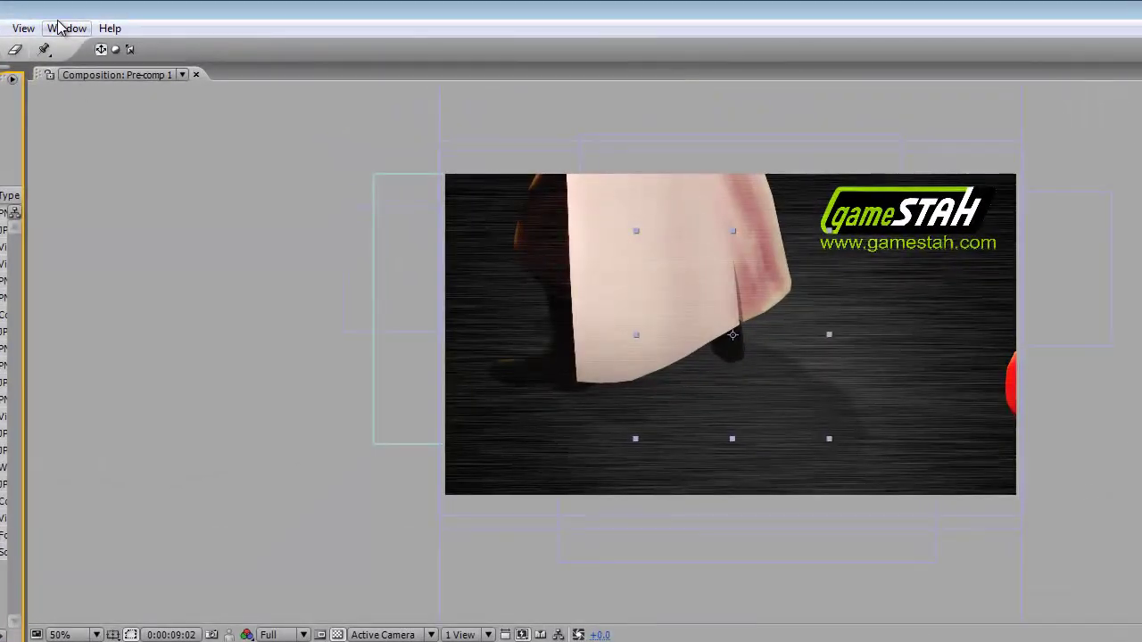
pyautogui.click(252, 17)
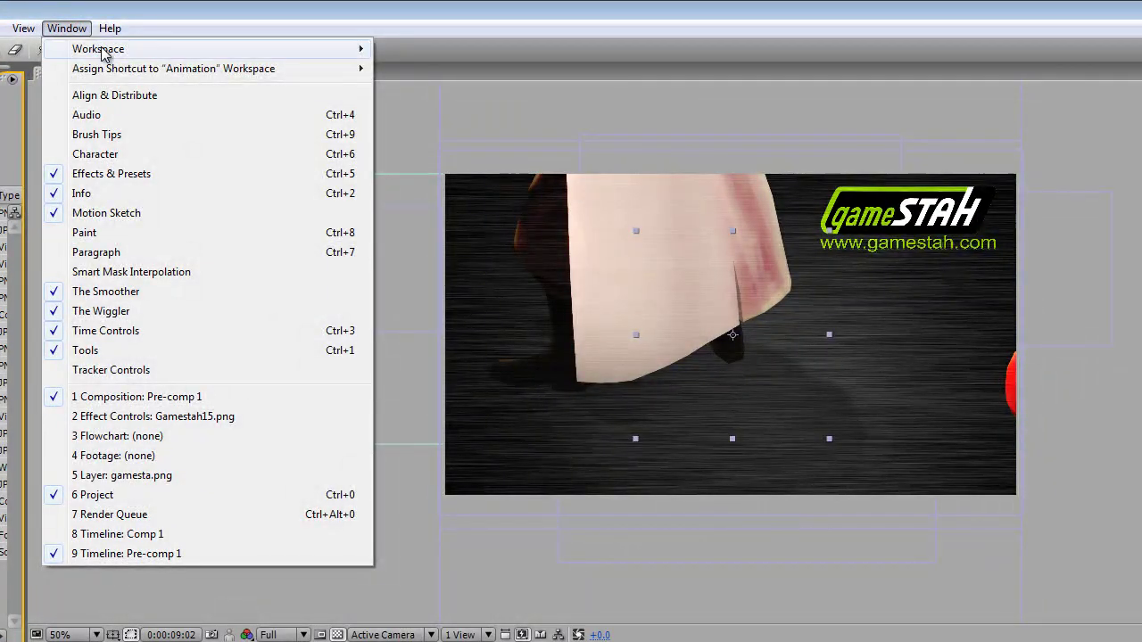
pyautogui.moveTo(105, 50)
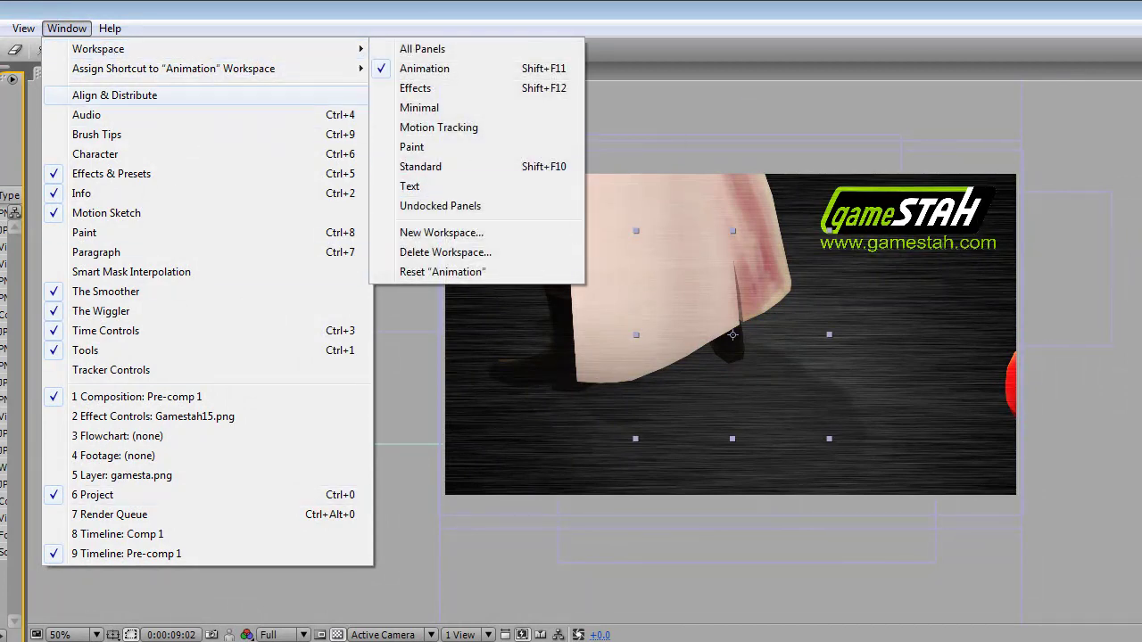
pyautogui.click(580, 9)
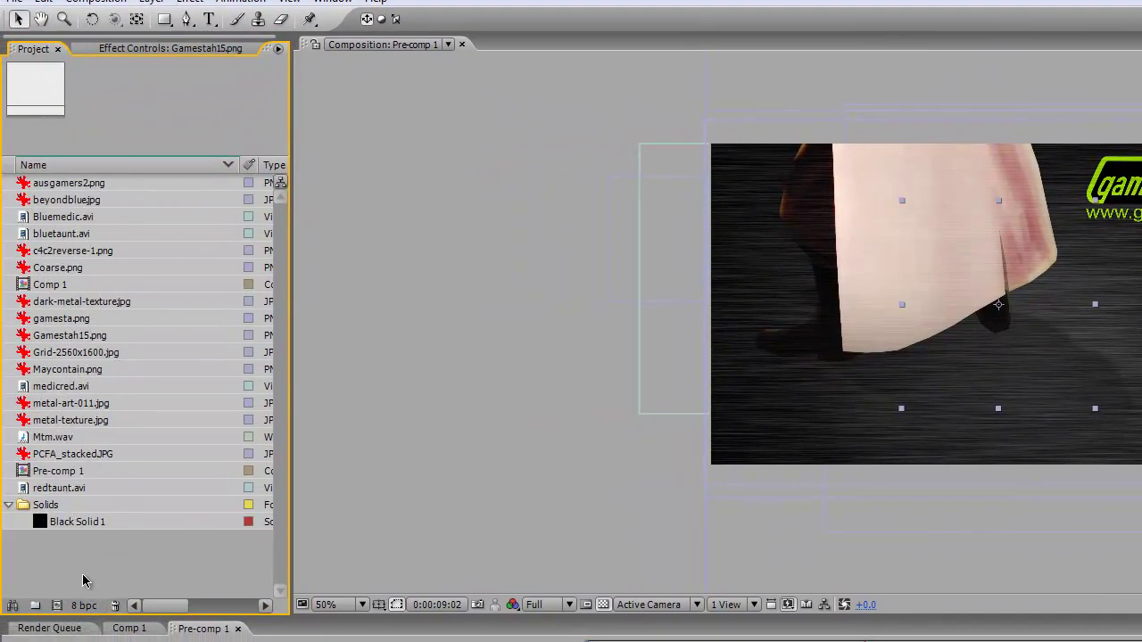
pyautogui.moveTo(85, 580); pyautogui.dragTo(143, 566)
pyautogui.moveTo(158, 581); pyautogui.dragTo(122, 565)
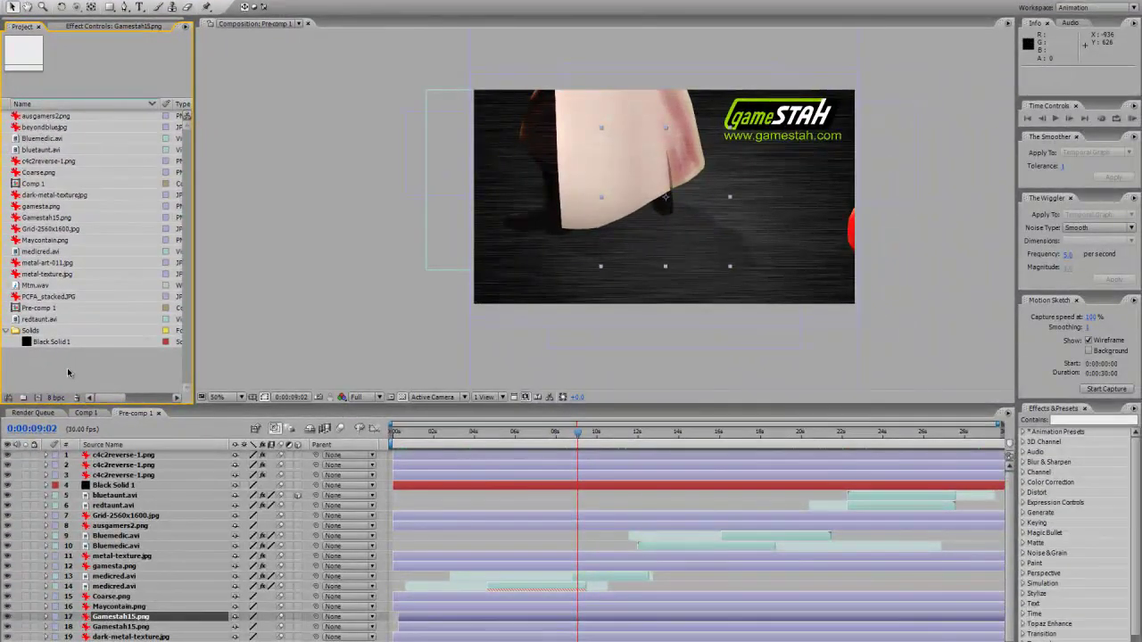
# - Open the C:\Movie Making folder in Windows Explorer
pyautogui.hotkey('alt', 'Tab')
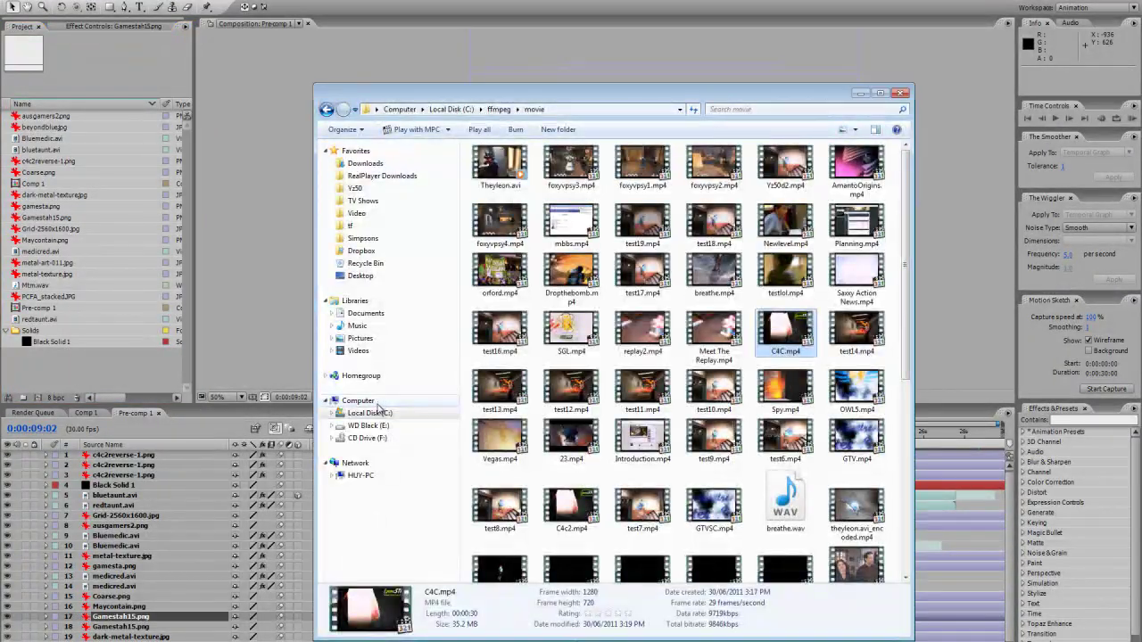
pyautogui.click(378, 412)
pyautogui.click(515, 303)
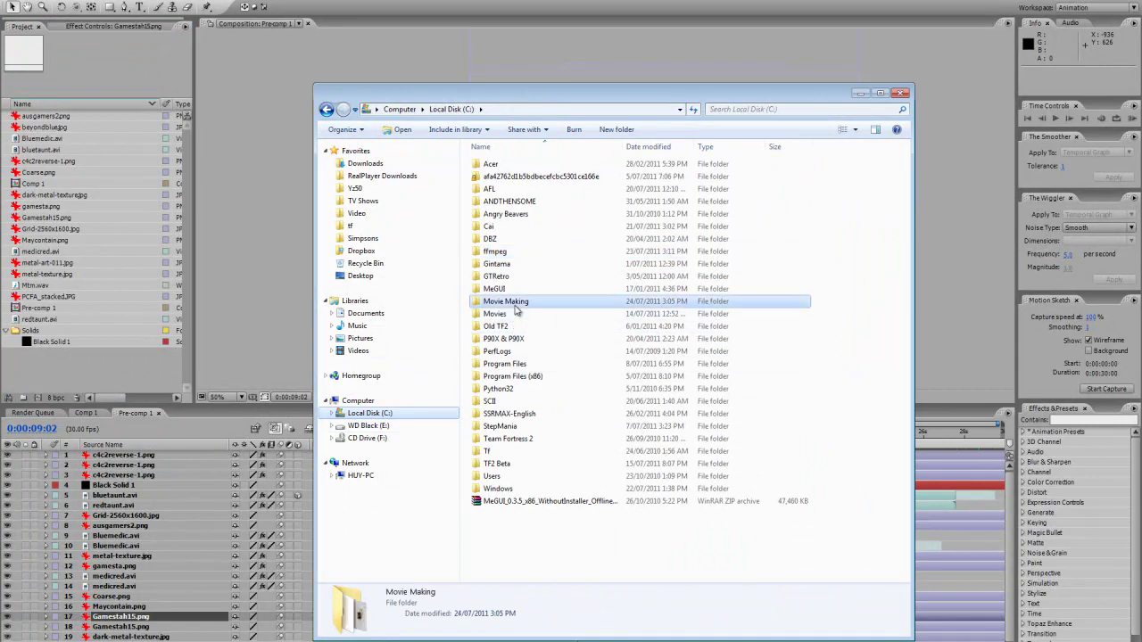
pyautogui.doubleClick(515, 304)
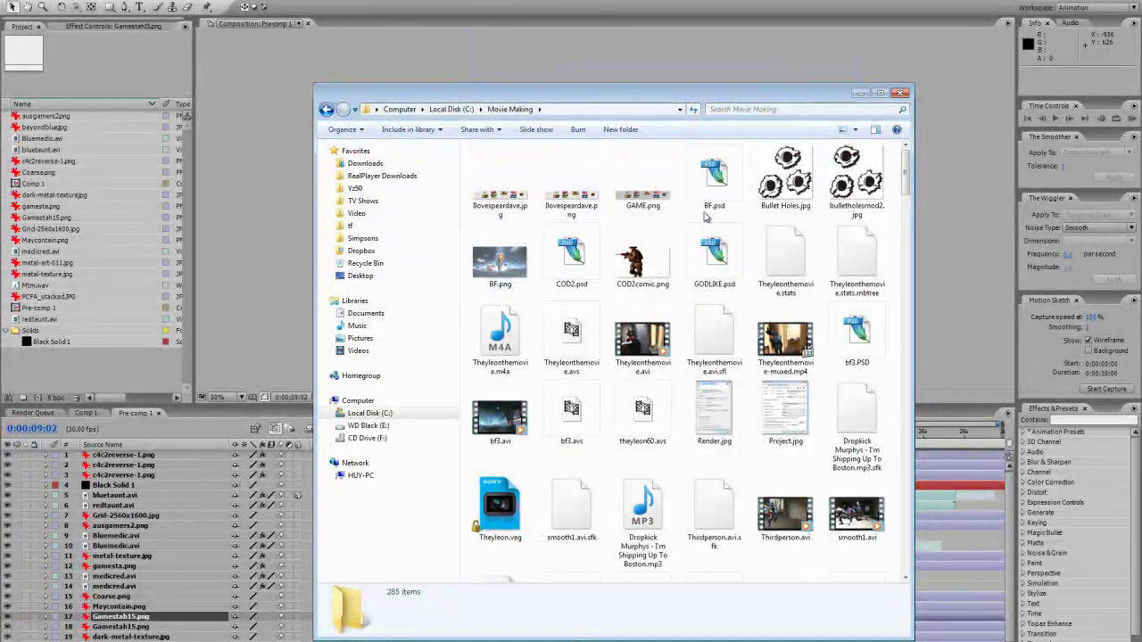
# - Drag COD2comic.png into the Project panel, then delete it
pyautogui.hotkey('alt', 'Tab')
pyautogui.hotkey('alt', 'Tab')
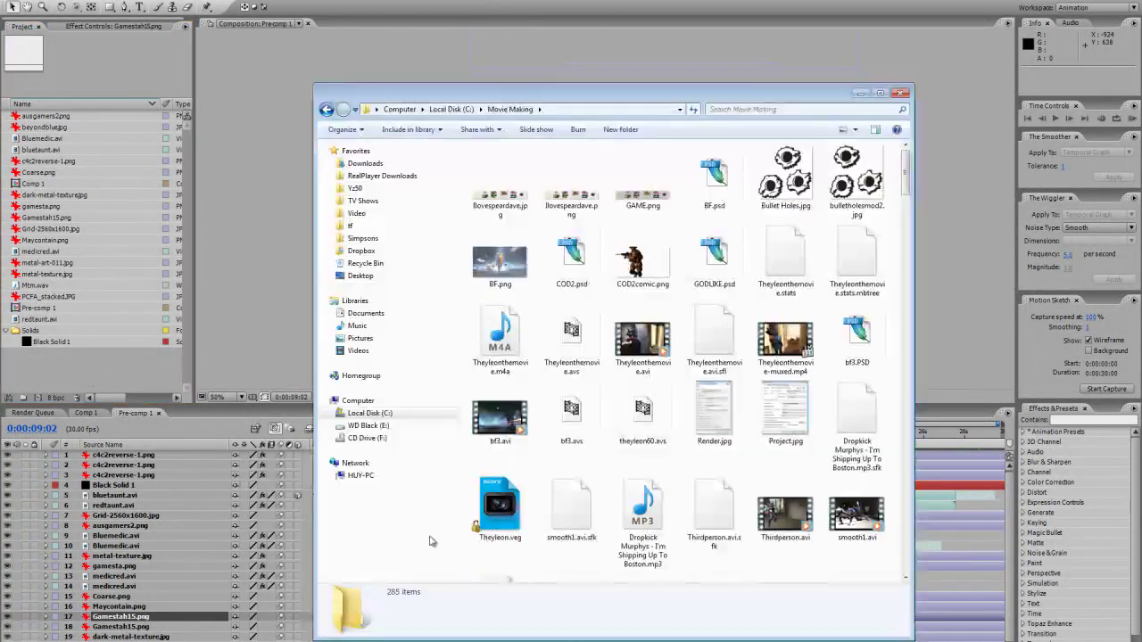
pyautogui.moveTo(656, 272); pyautogui.dragTo(67, 174)
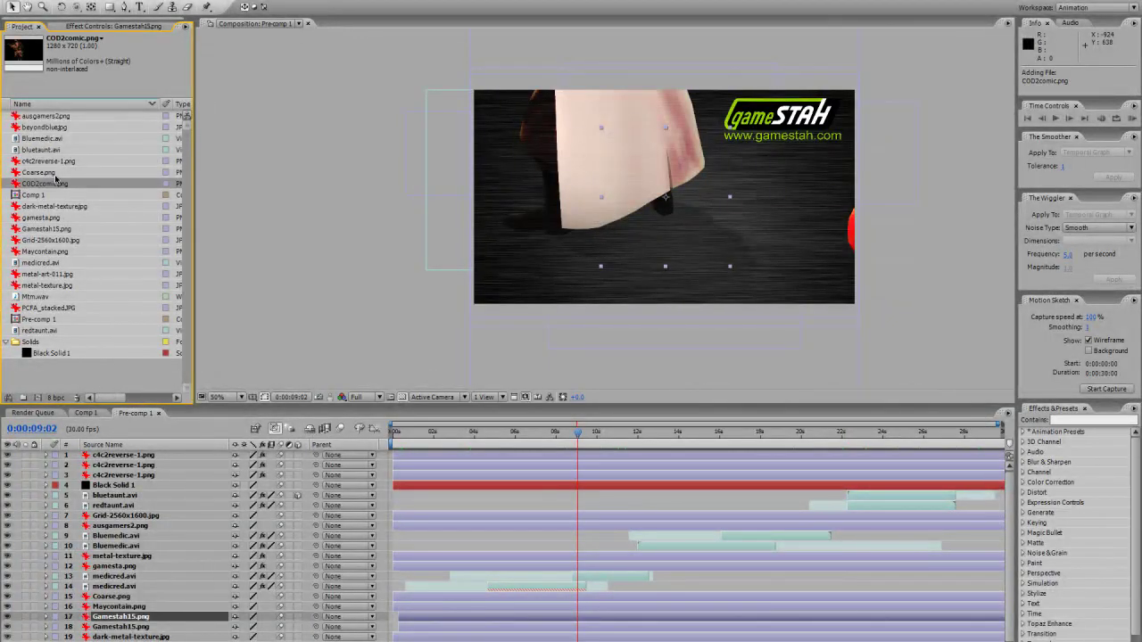
pyautogui.click(57, 359)
pyautogui.click(47, 187)
pyautogui.press('Delete')
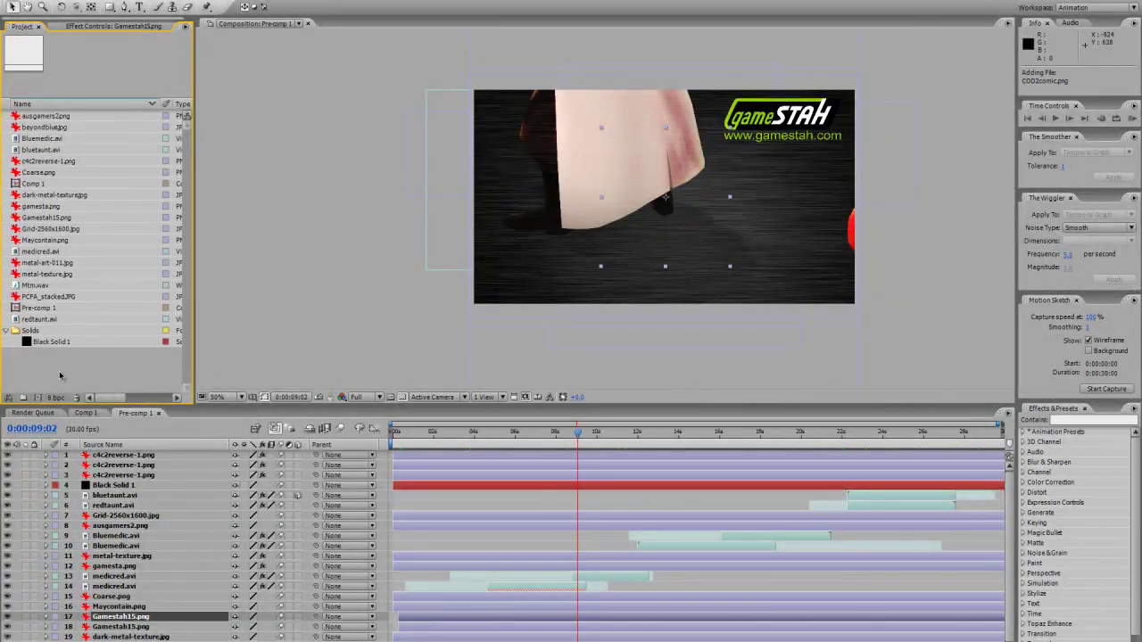
# - Open the Import File dialog from the Project panel's Import menu
pyautogui.rightClick(61, 378)
pyautogui.moveTo(89, 423)
pyautogui.click(227, 423)
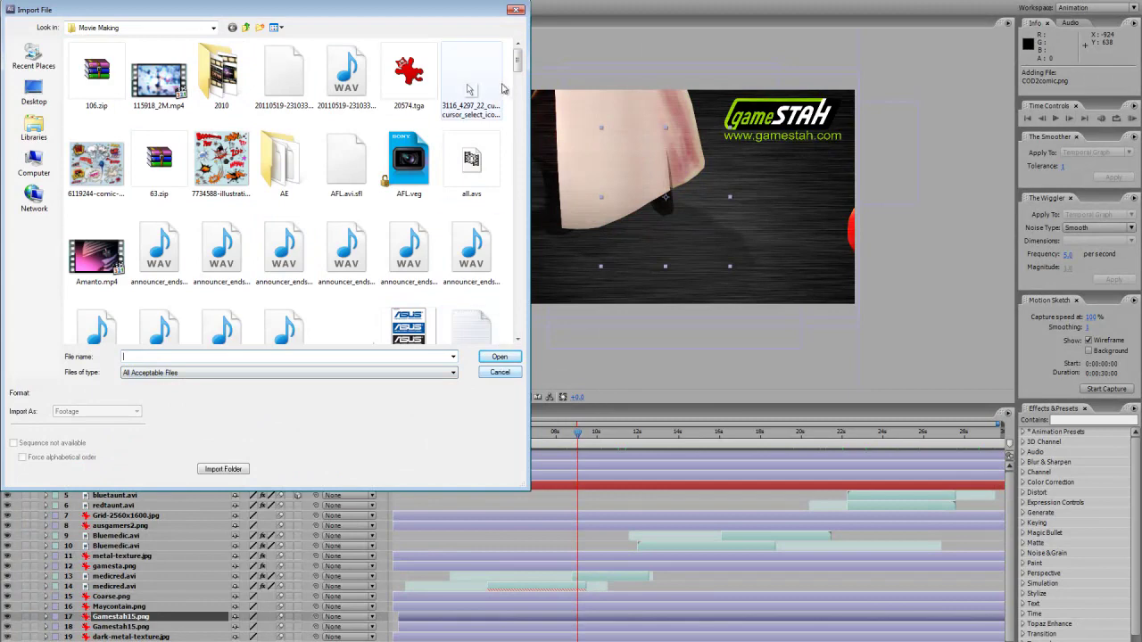
pyautogui.scroll(-1, 297, 129)
pyautogui.scroll(5, 296, 129)
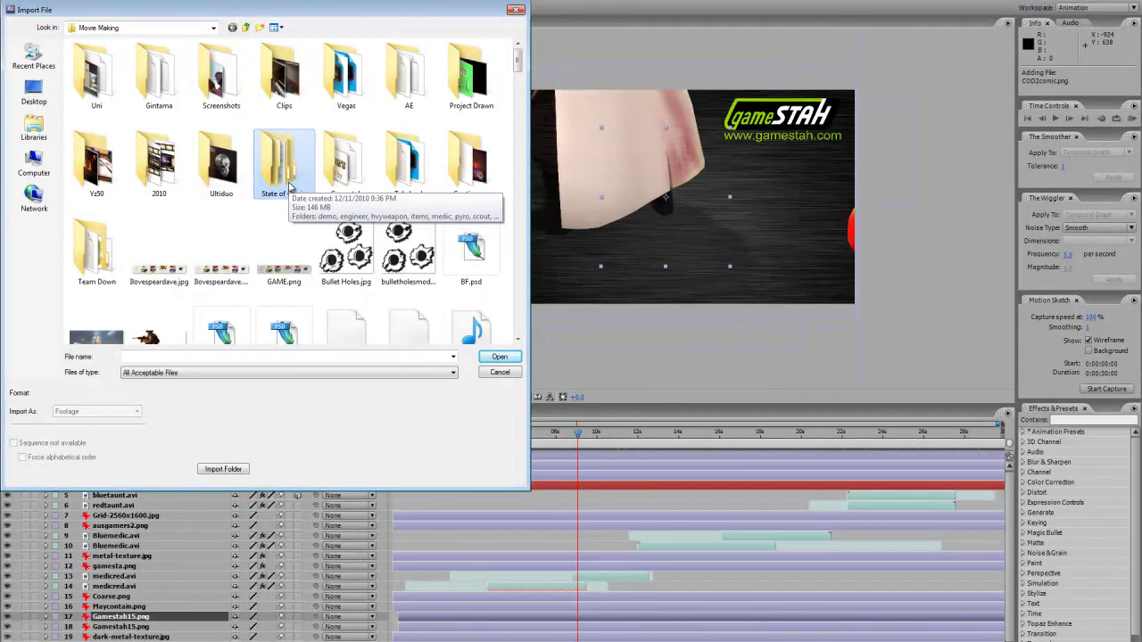
pyautogui.press('Escape')
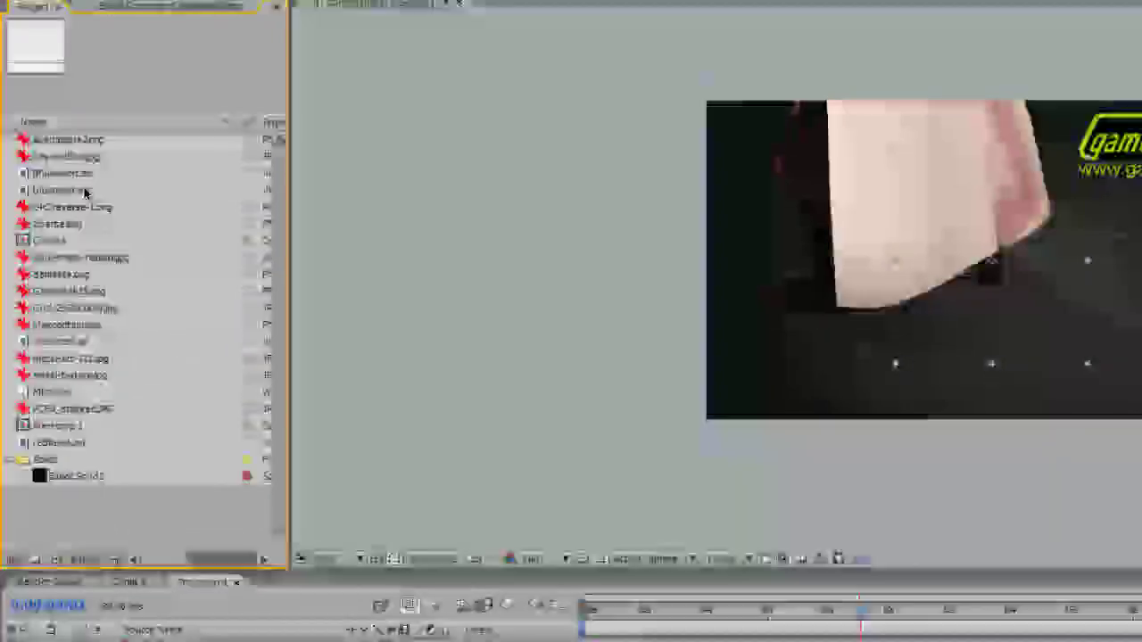
# - Select bluetaunt.avi and widen the Project panel to show type, size and duration
pyautogui.click(57, 149)
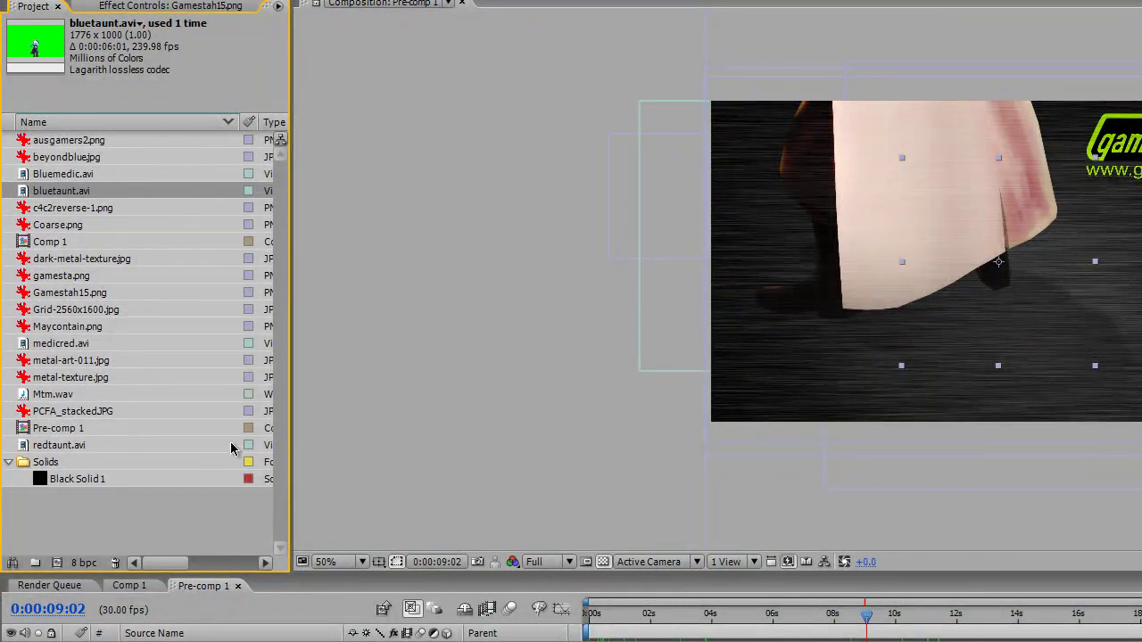
pyautogui.moveTo(290, 378); pyautogui.dragTo(405, 378)
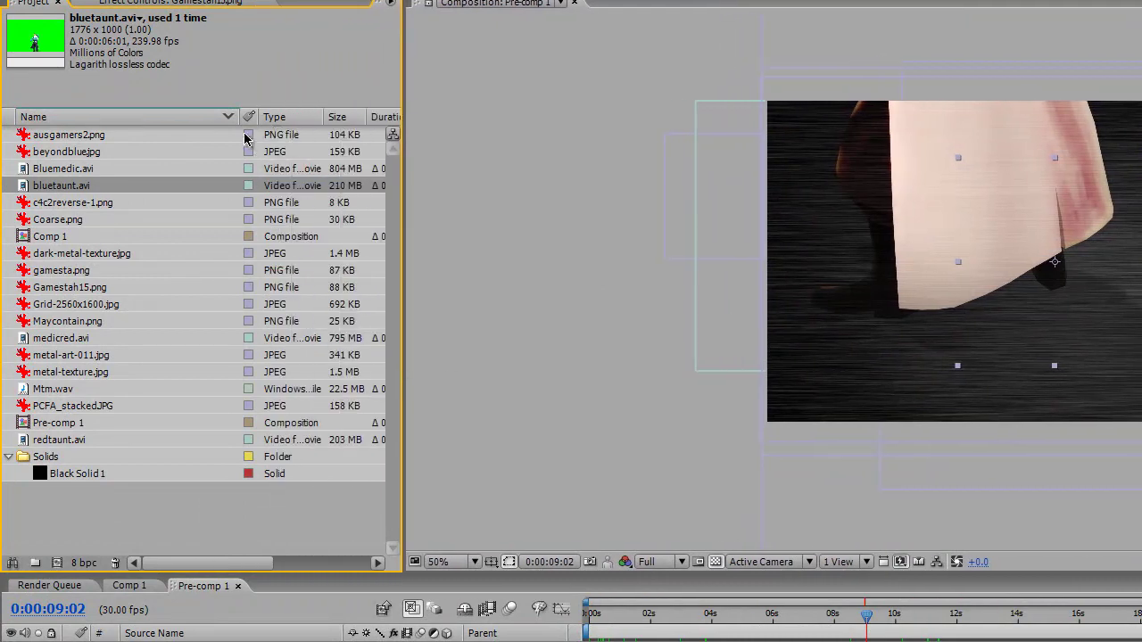
pyautogui.click(223, 3)
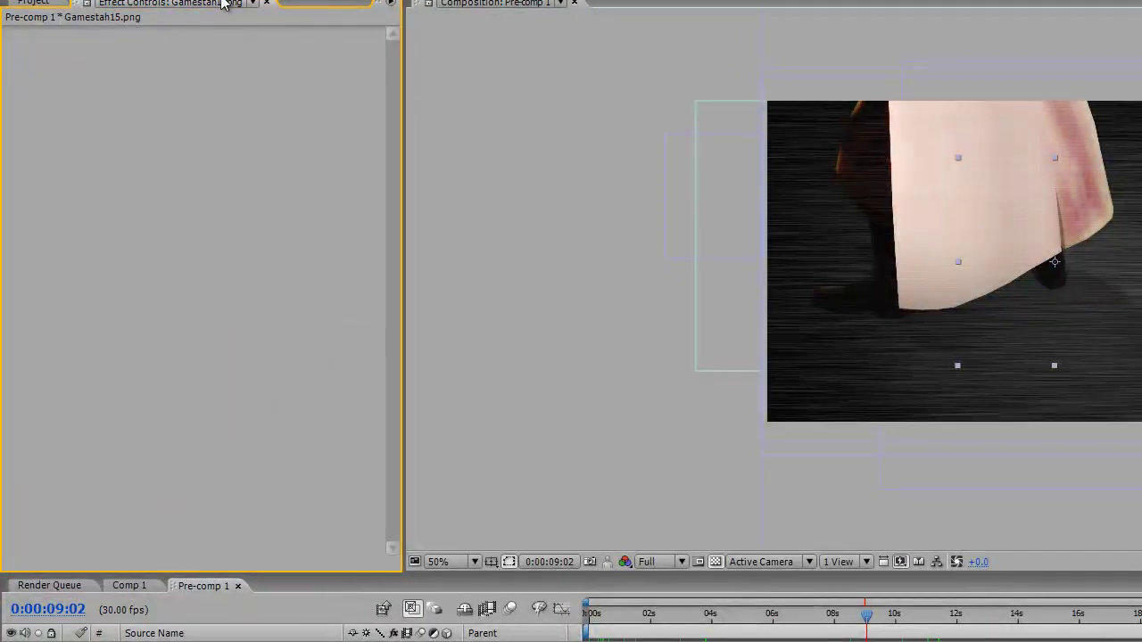
pyautogui.click(36, 3)
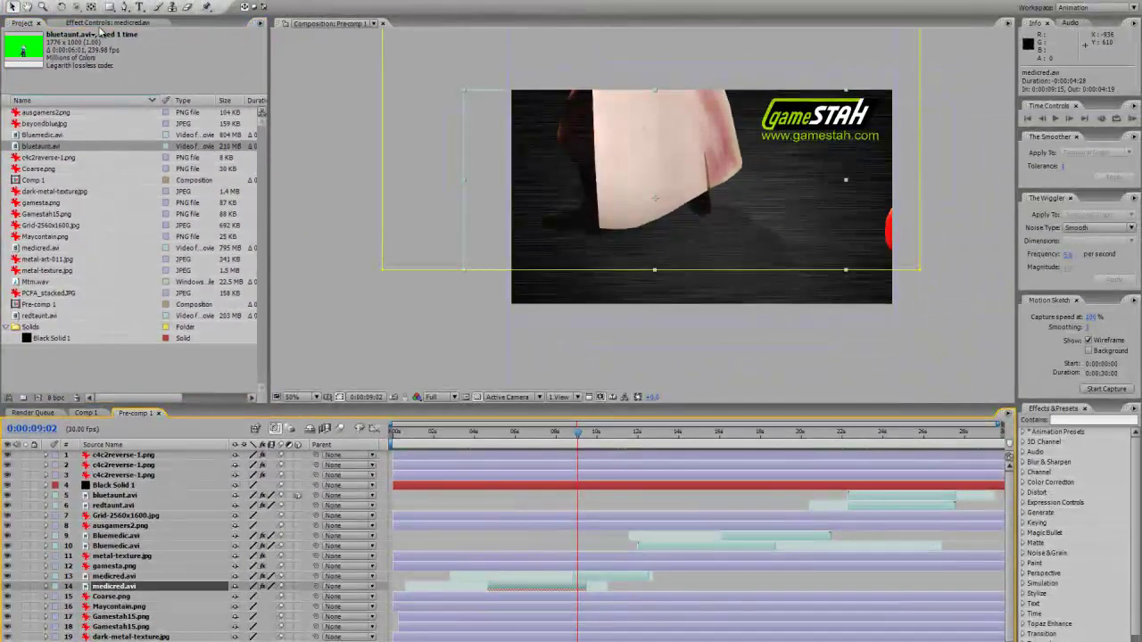
# - Review the Keylight and Curves effects on medicred.avi, then return to the Project panel
pyautogui.click(101, 24)
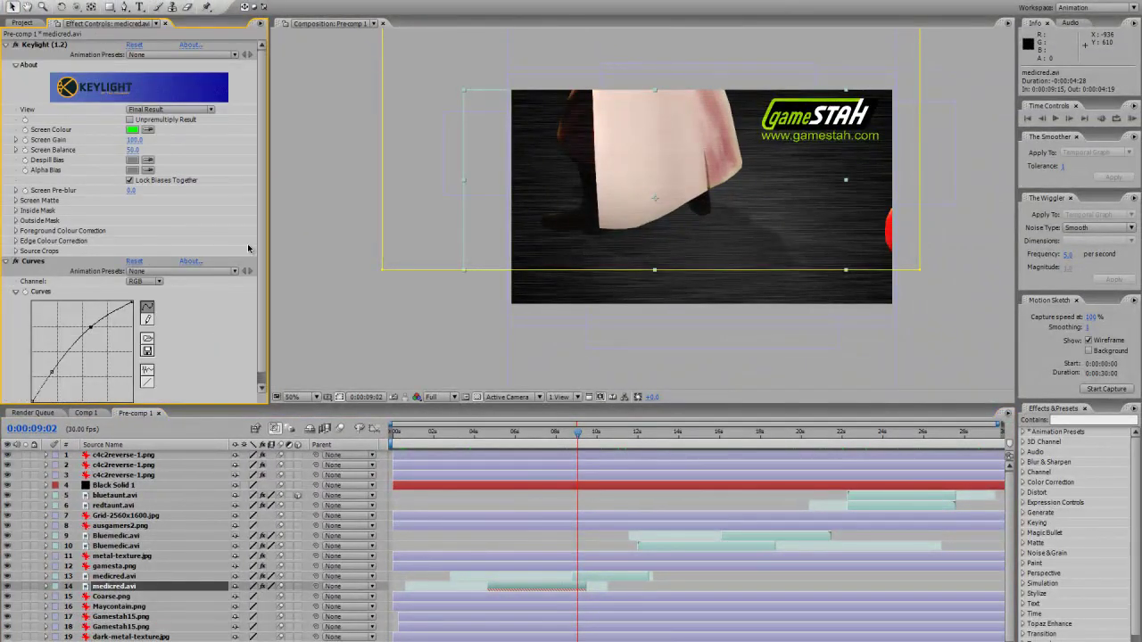
pyautogui.scroll(-1, 264, 156)
pyautogui.scroll(1, 269, 147)
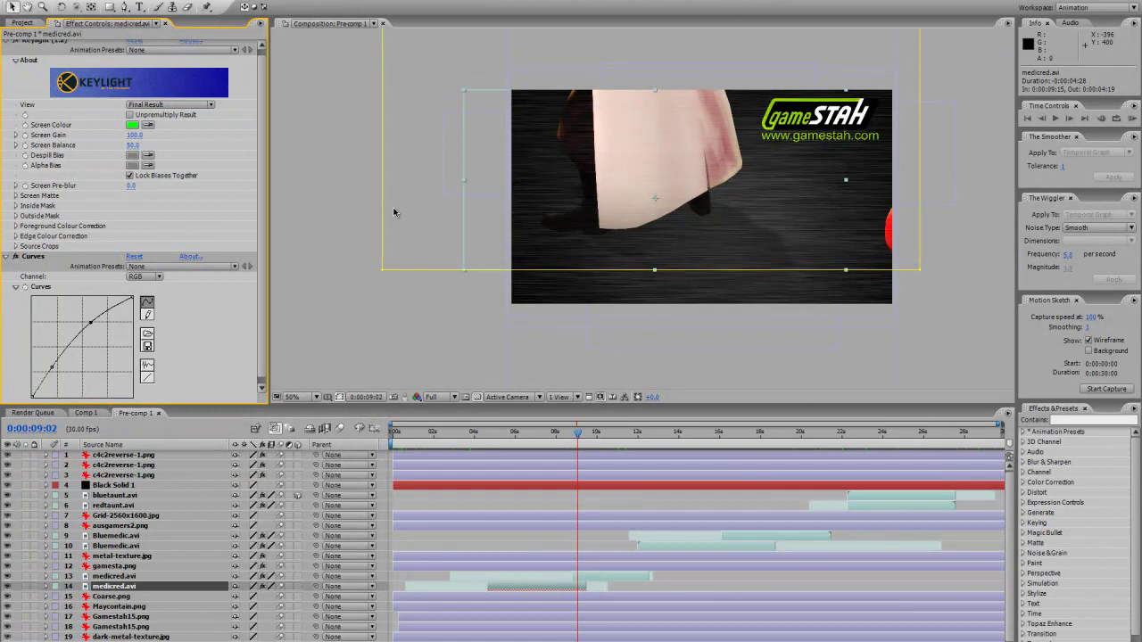
pyautogui.click(27, 23)
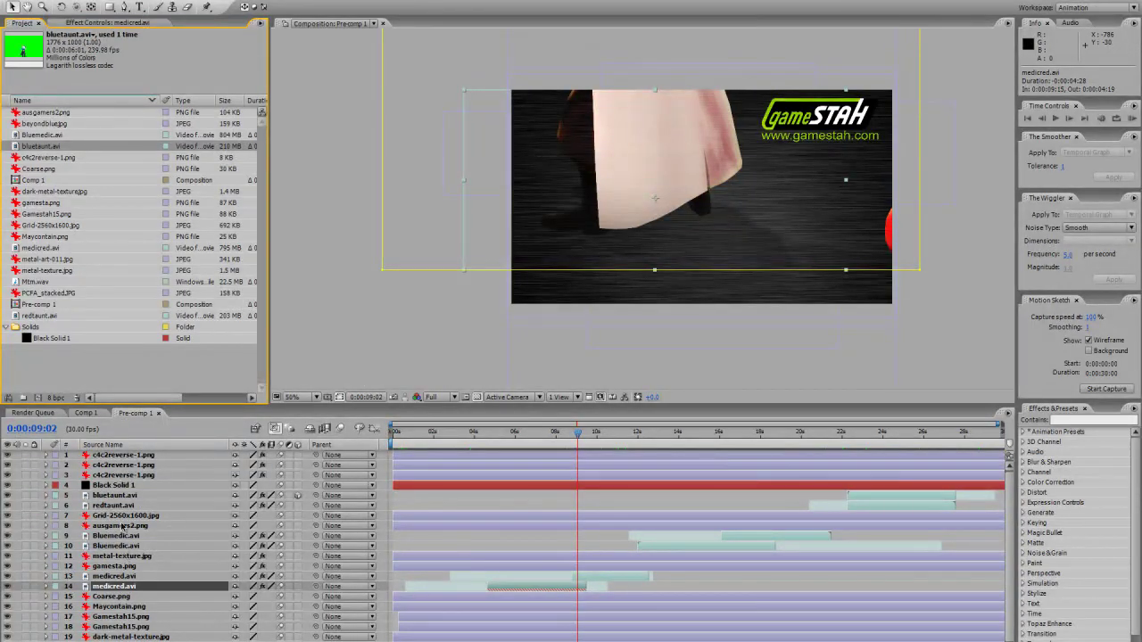
# - Cycle through Comp 1 and the Render Queue, ending on Pre-comp 1's timeline
pyautogui.click(86, 413)
pyautogui.click(136, 413)
pyautogui.click(85, 413)
pyautogui.click(34, 413)
pyautogui.click(86, 413)
pyautogui.click(136, 414)
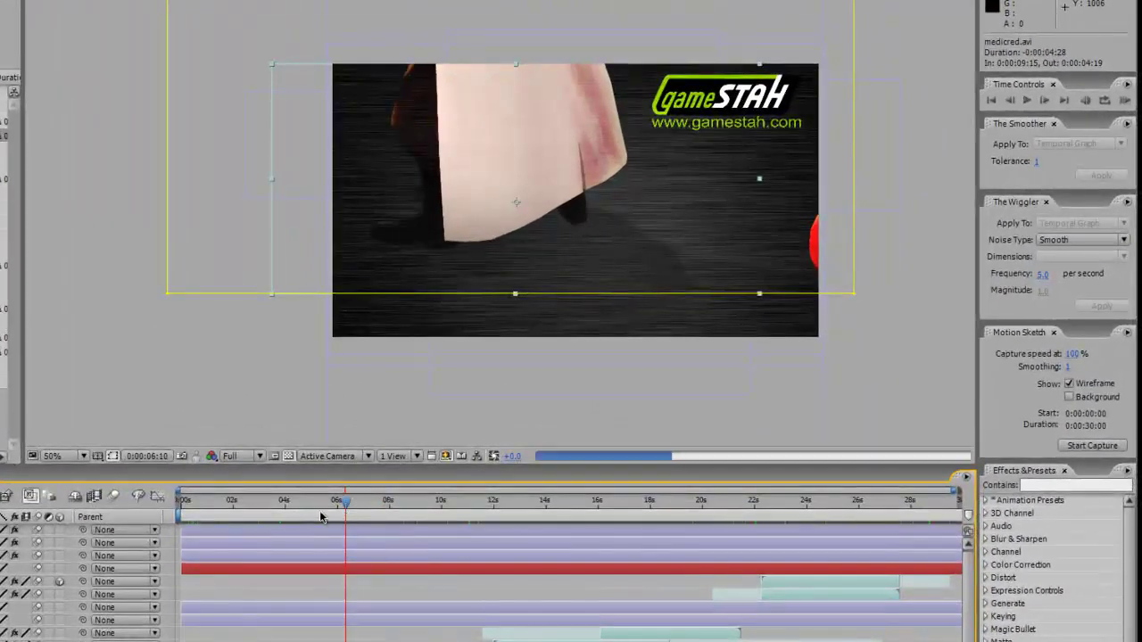
# - Set preview resolution to Half and move Pre-comp 1's time to 0:00:14:20
pyautogui.press('o')
pyautogui.click(368, 519)
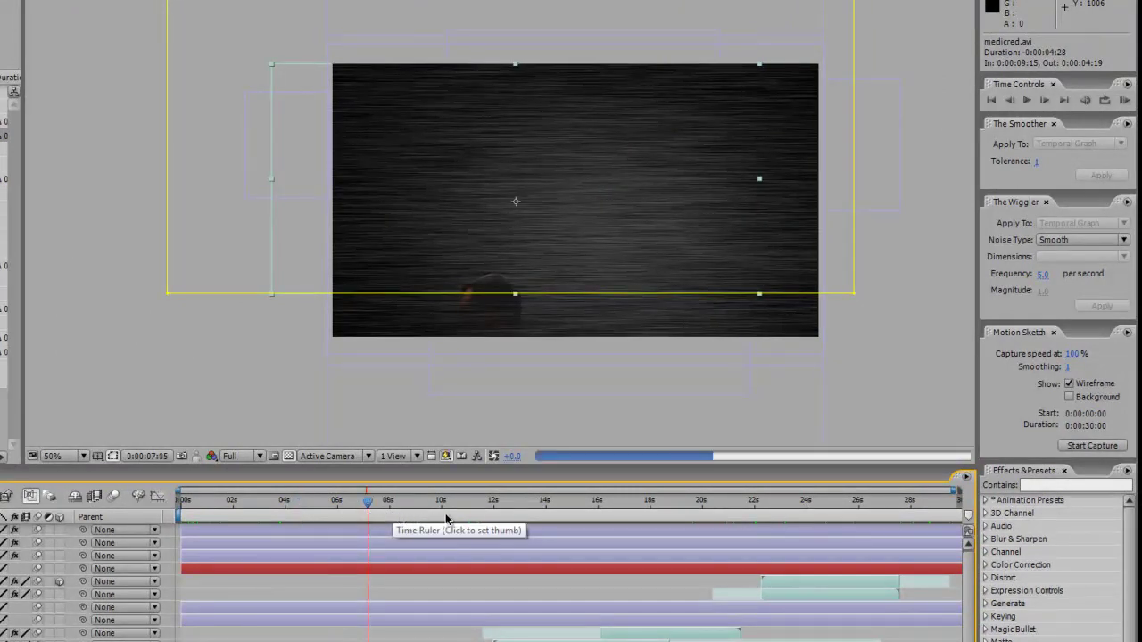
pyautogui.click(446, 518)
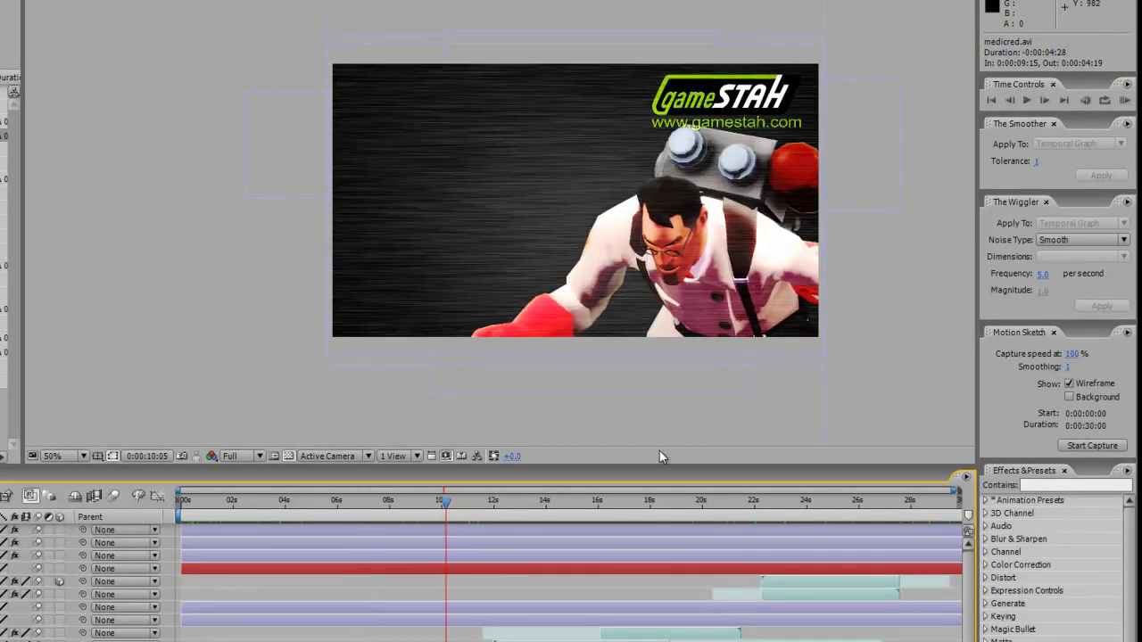
pyautogui.click(537, 518)
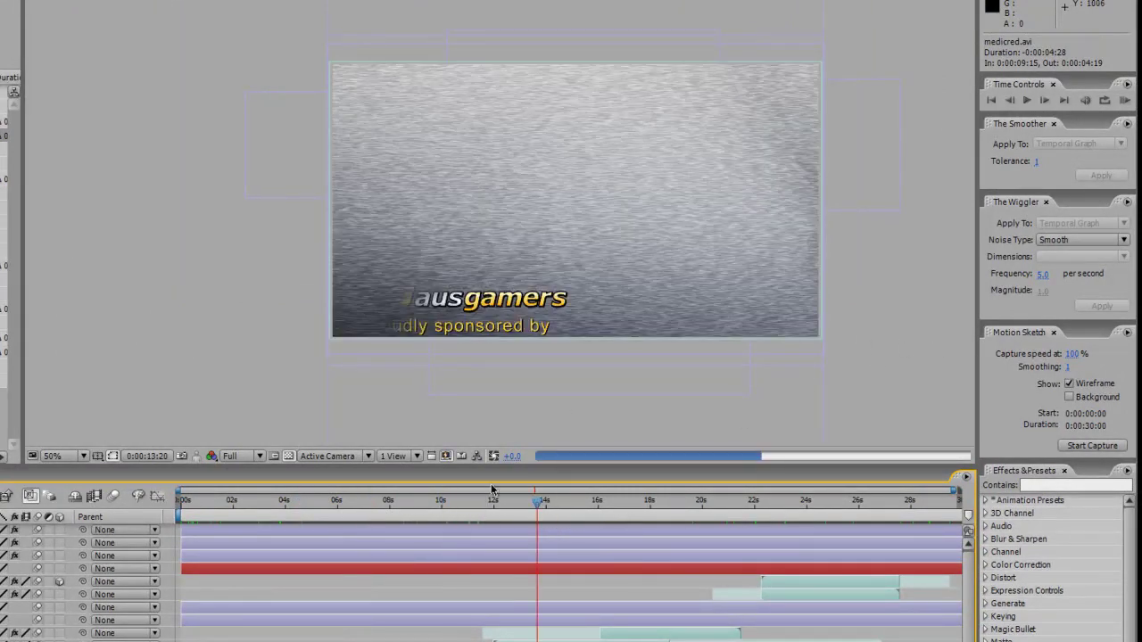
pyautogui.click(241, 456)
pyautogui.click(259, 490)
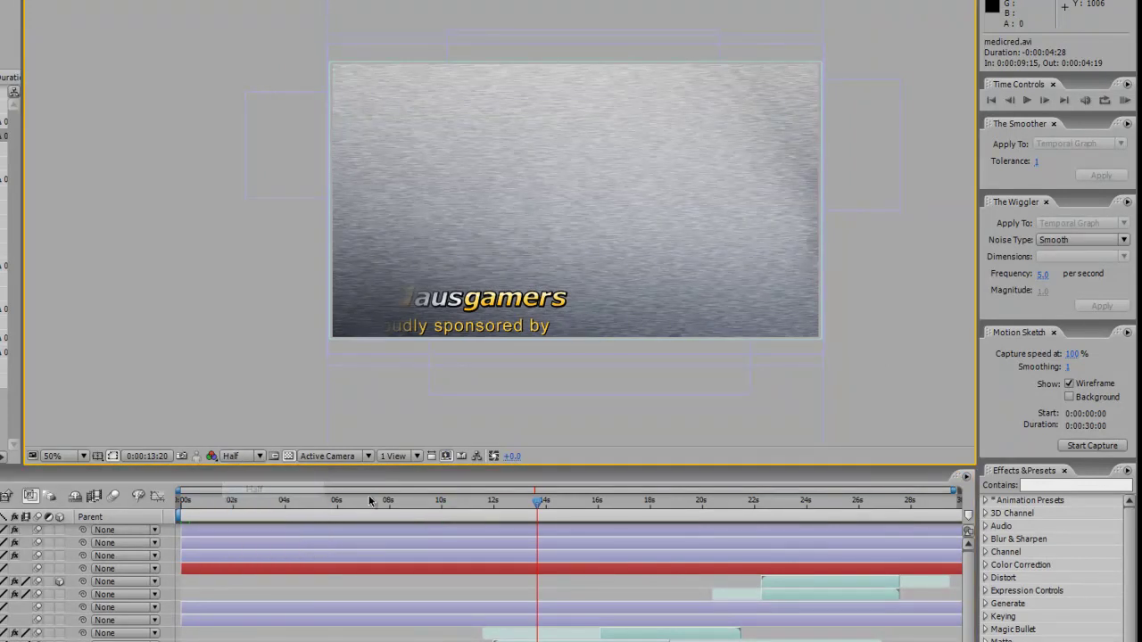
pyautogui.click(563, 518)
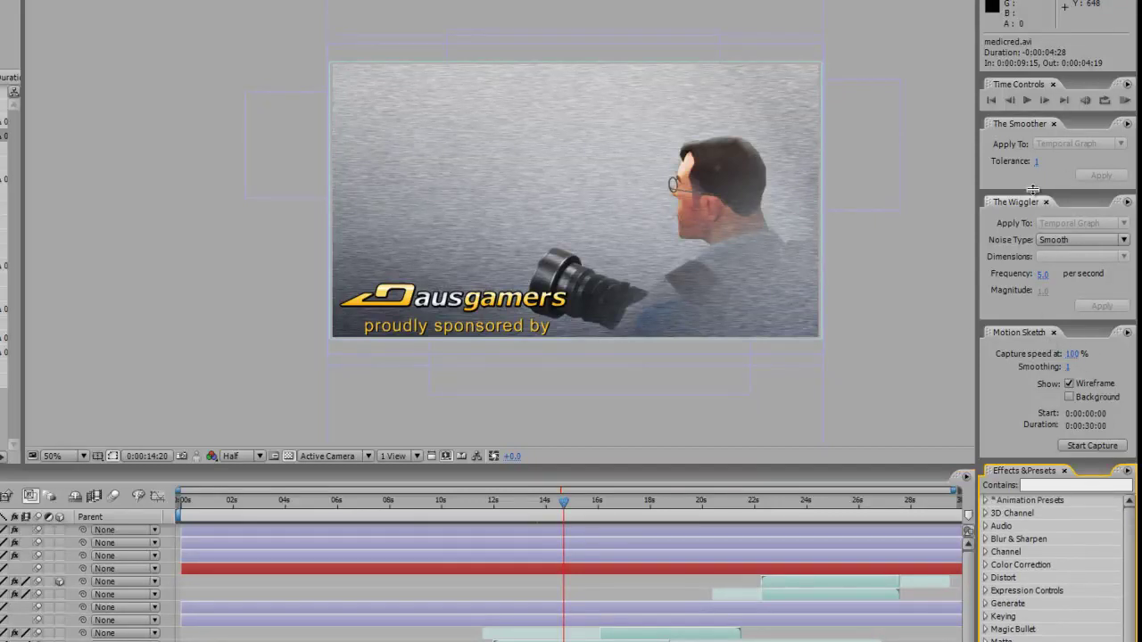
# - Dock The Wiggler and The Smoother together with Motion Sketch
pyautogui.moveTo(1015, 202); pyautogui.dragTo(1076, 346)
pyautogui.moveTo(1020, 125); pyautogui.dragTo(1015, 210)
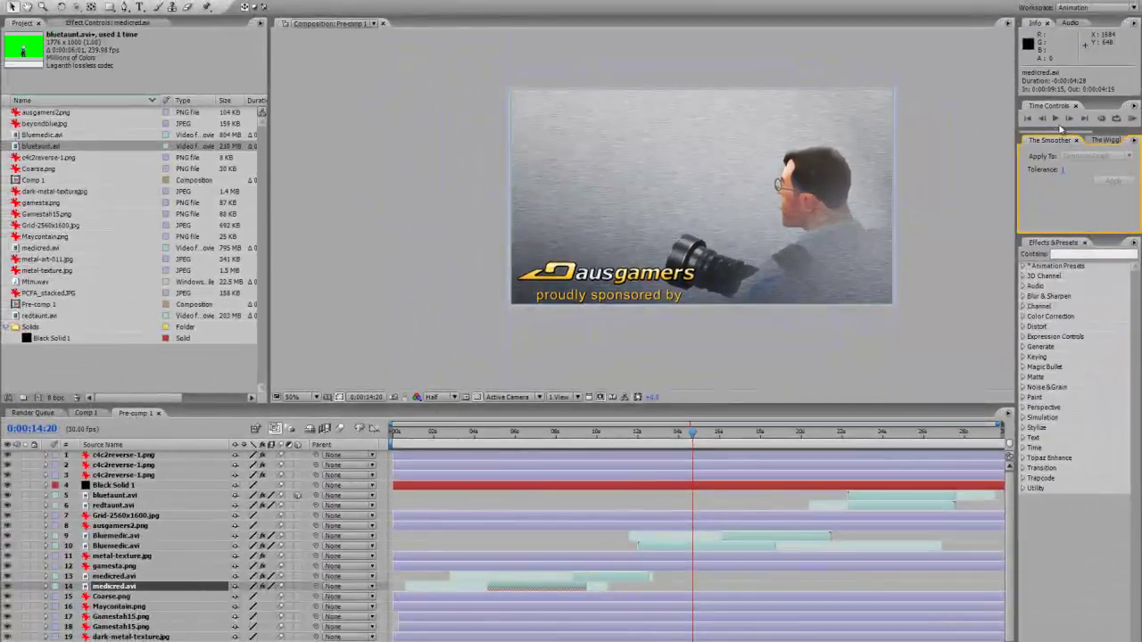
pyautogui.moveTo(1058, 140)
pyautogui.mouseDown()
pyautogui.moveTo(1071, 428)
pyautogui.moveTo(1036, 540)
pyautogui.moveTo(1044, 638)
pyautogui.moveTo(1072, 121)
pyautogui.mouseUp()
pyautogui.click(1041, 525)
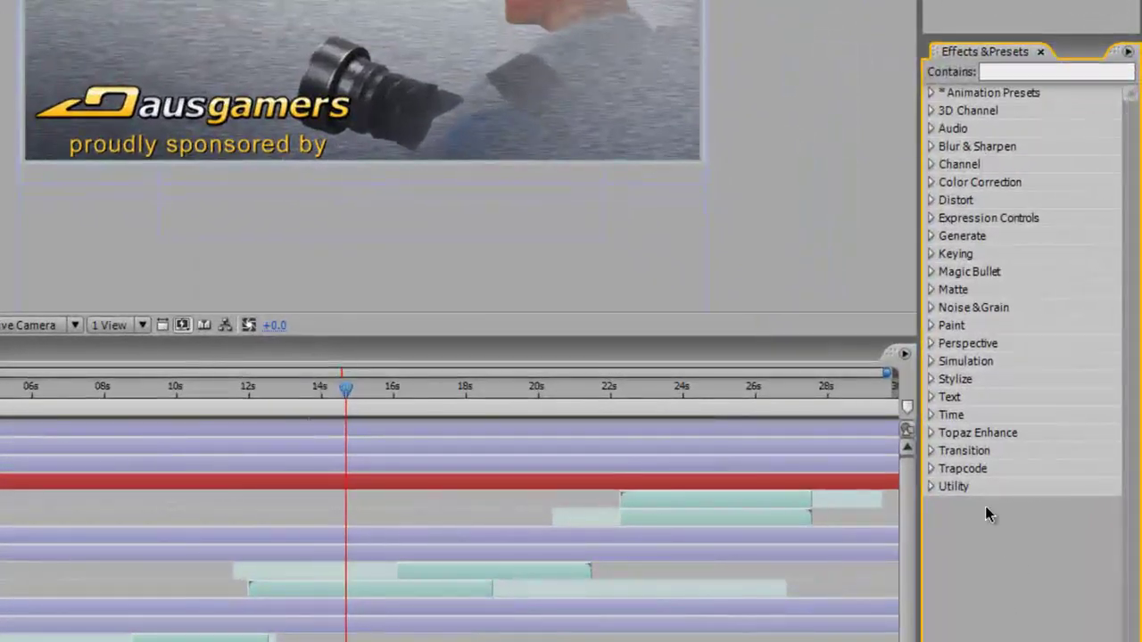
pyautogui.click(930, 110)
pyautogui.click(930, 110)
pyautogui.click(932, 200)
pyautogui.click(928, 143)
pyautogui.click(985, 71)
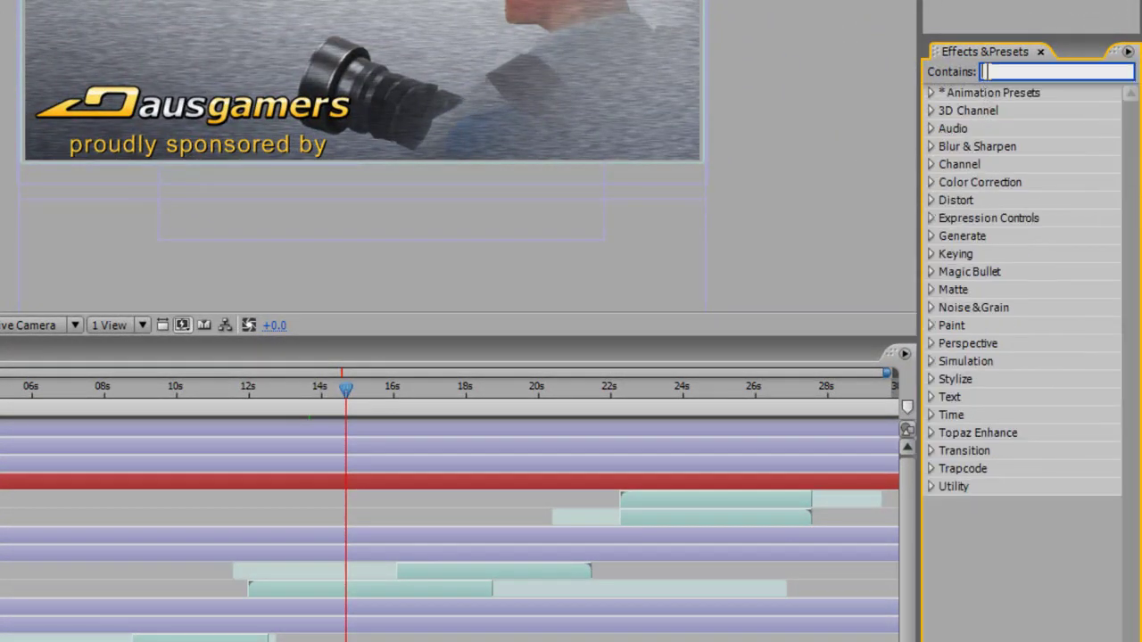